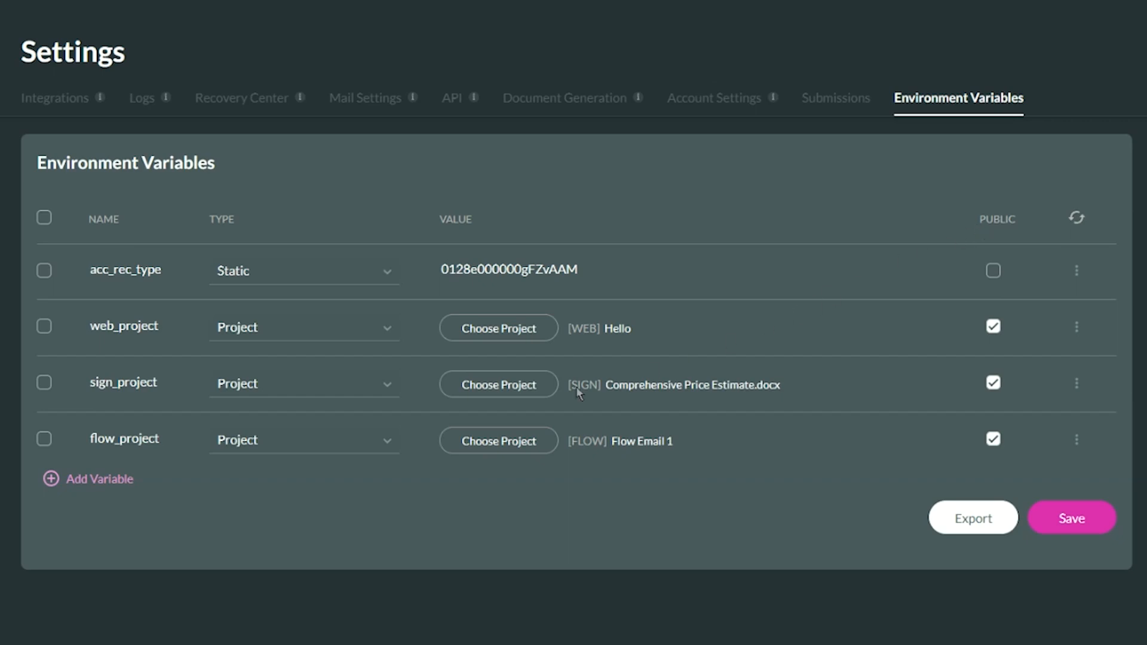
click(128, 480)
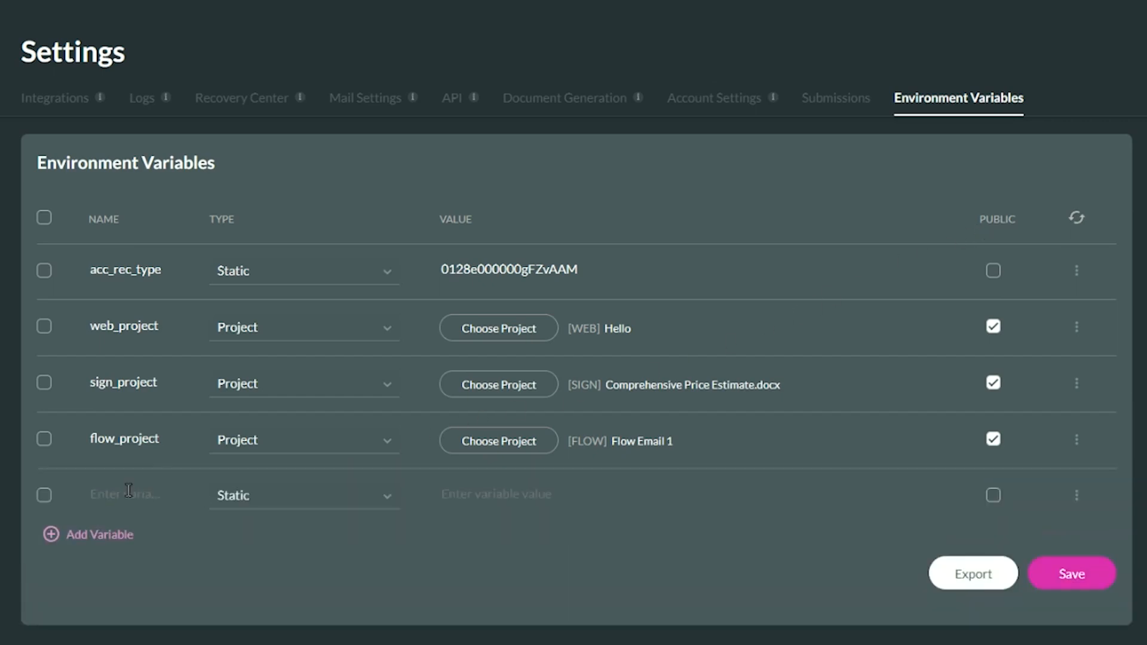
text(link_va)
key(Tab)
text(https://www)
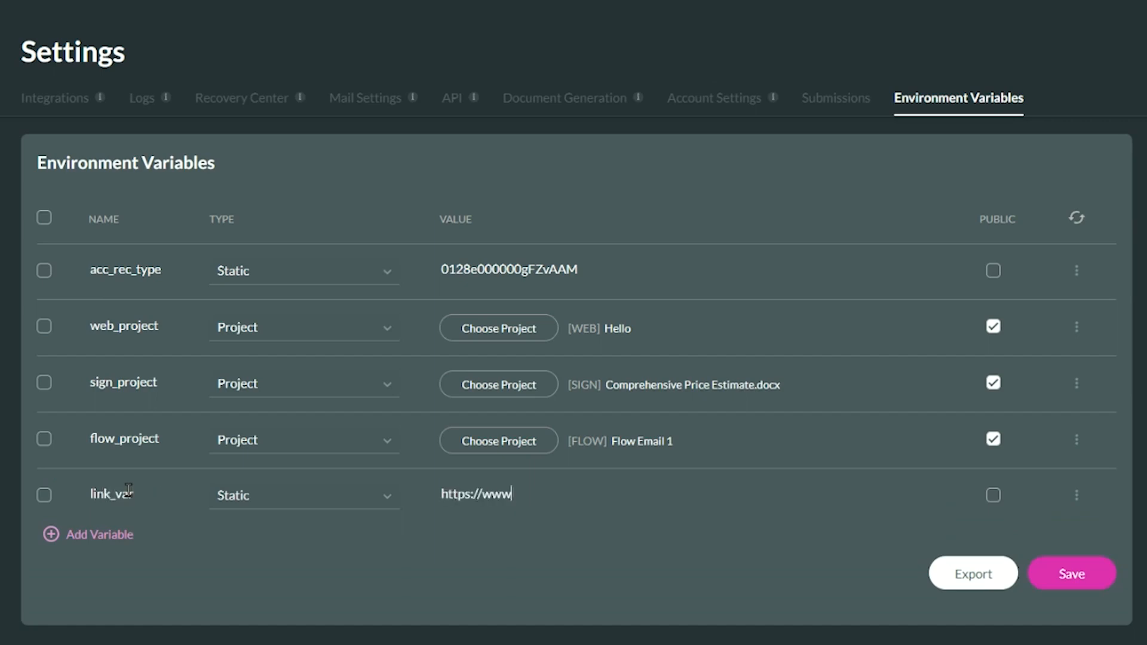
text(.google.com/)
click(992, 500)
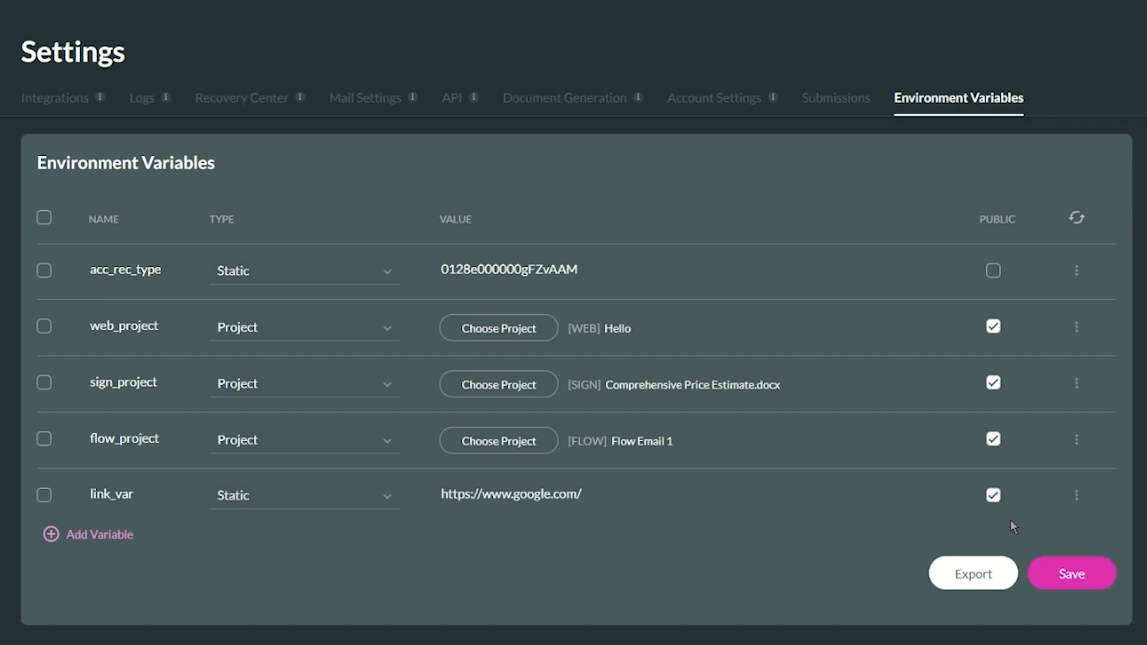
click(1043, 571)
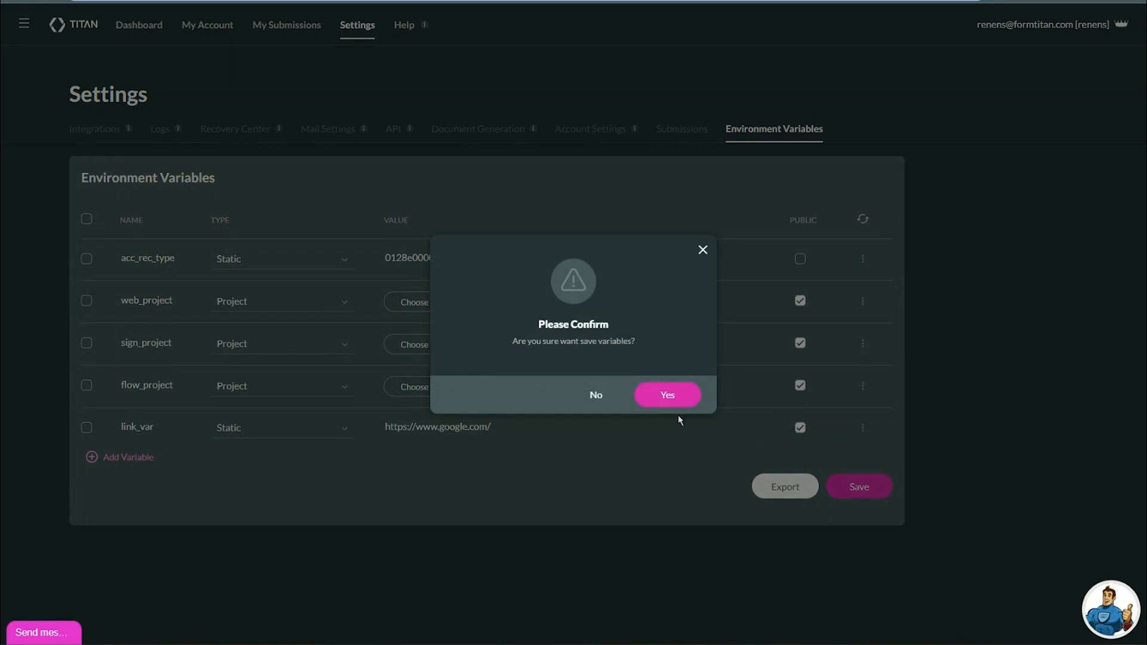
click(677, 401)
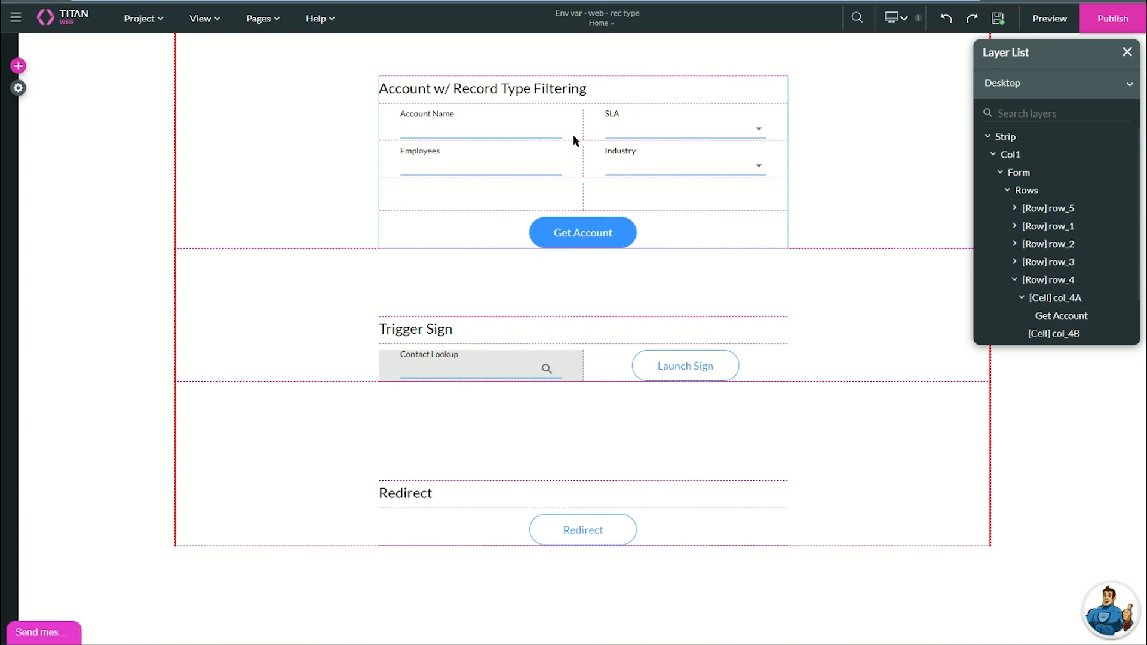
Open the Get Account button's Salesforce action and edit its #1 Account query conditions.
click(567, 233)
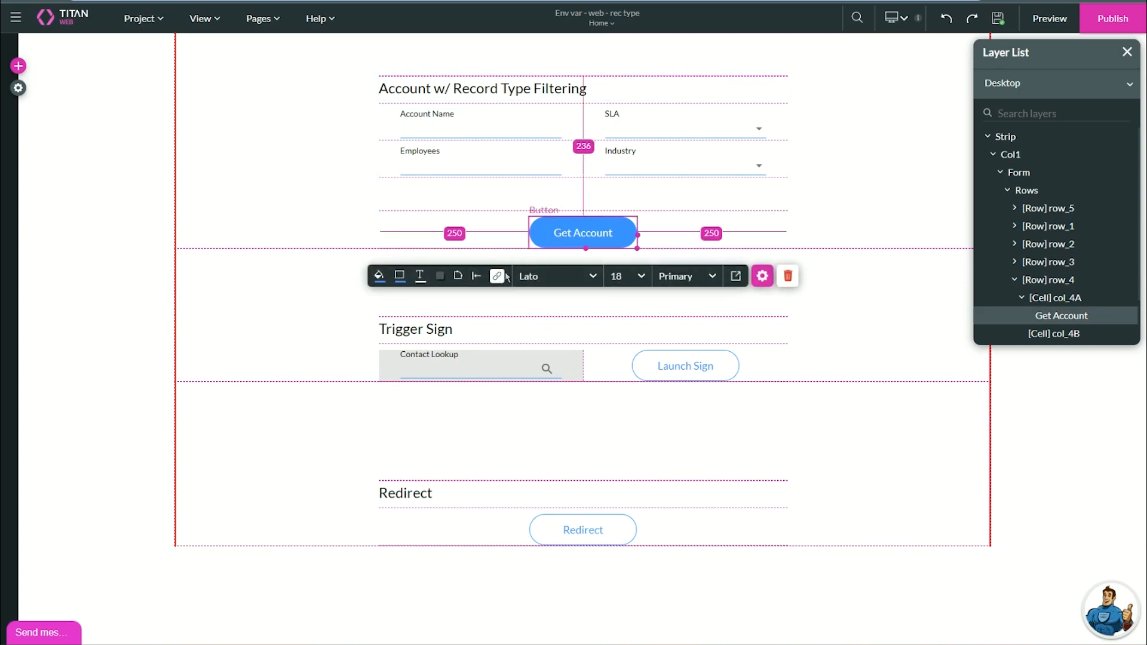
click(465, 274)
double_click(297, 281)
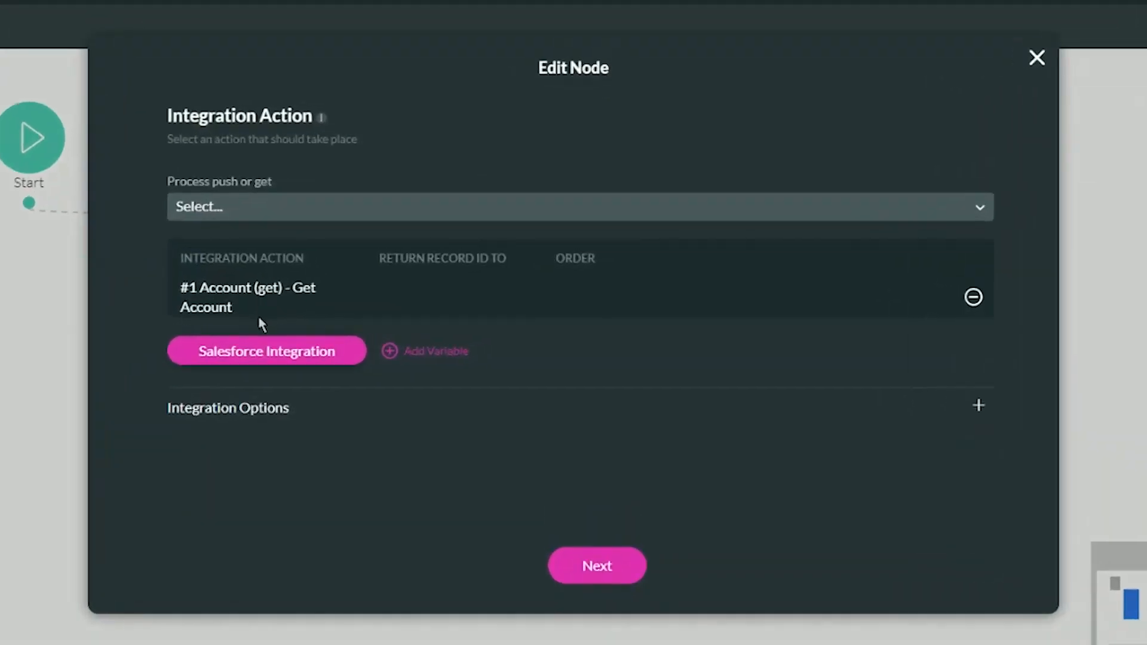
click(361, 342)
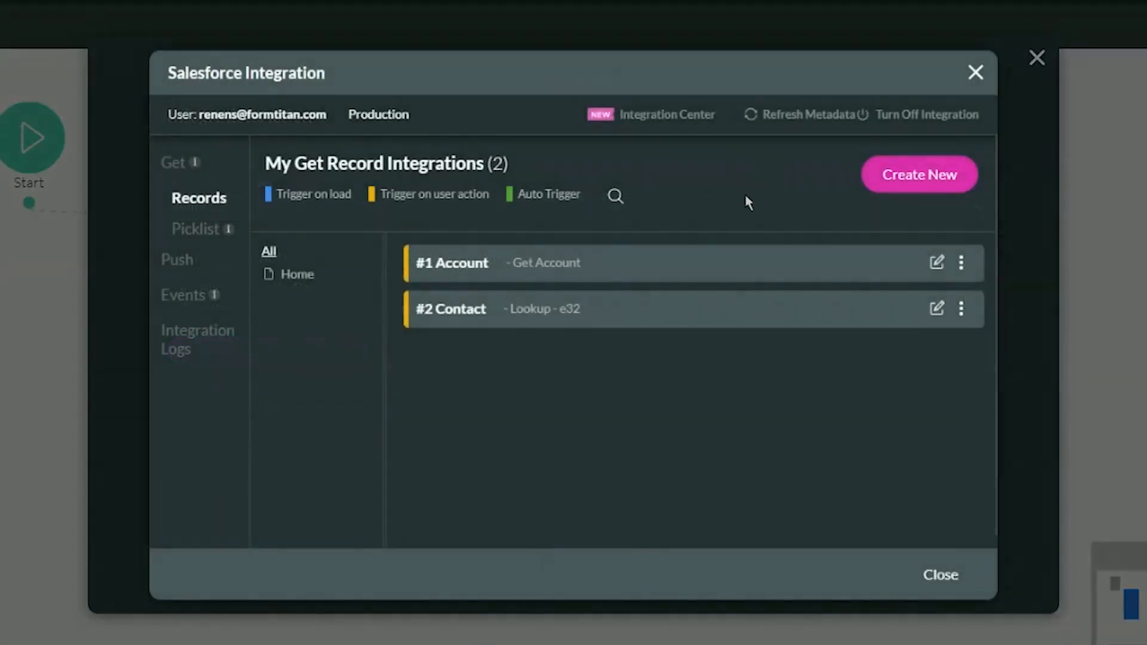
click(937, 263)
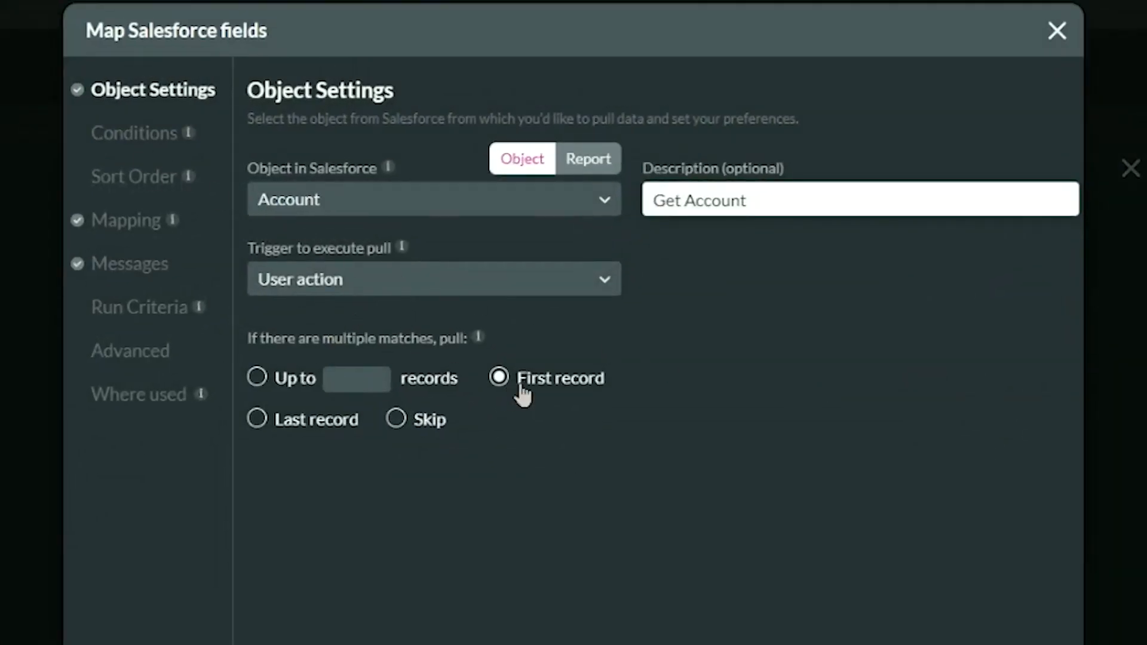
click(142, 140)
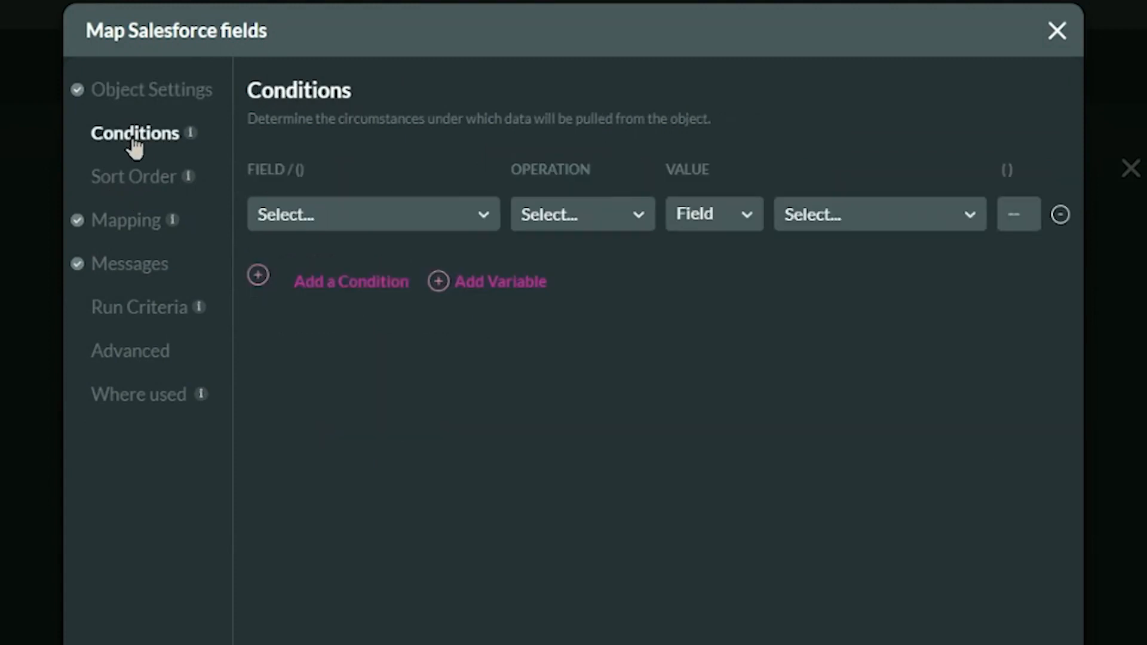
Add the condition Record Type ID Equals [ENV]acc_rec_type and apply it.
click(466, 215)
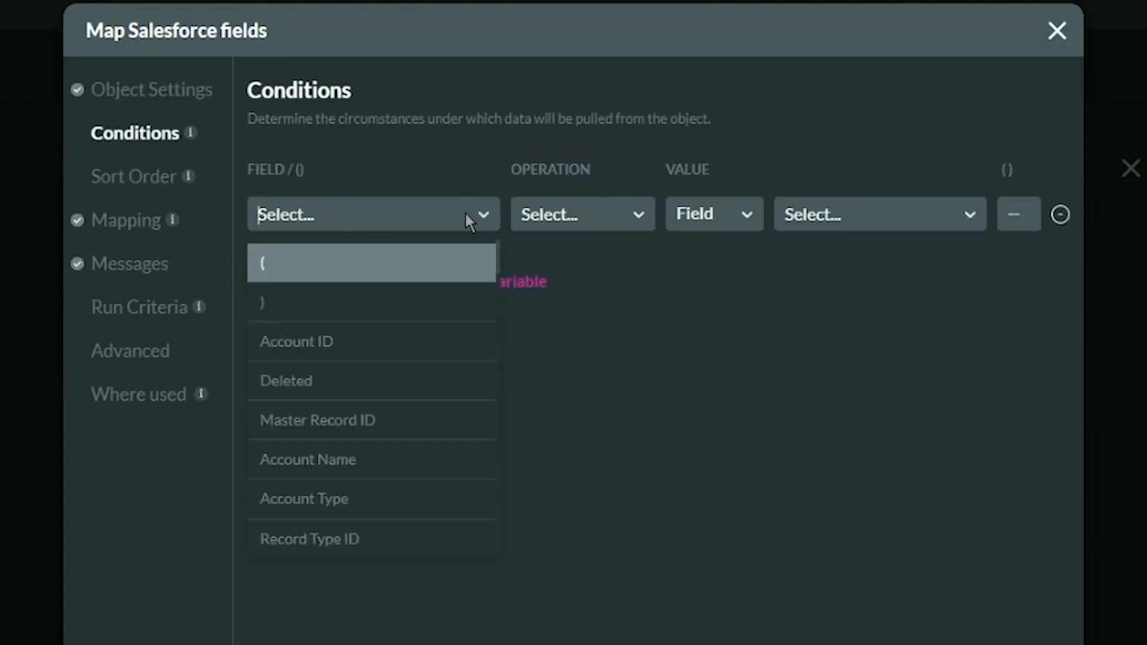
text(record)
key(Down)
key(Return)
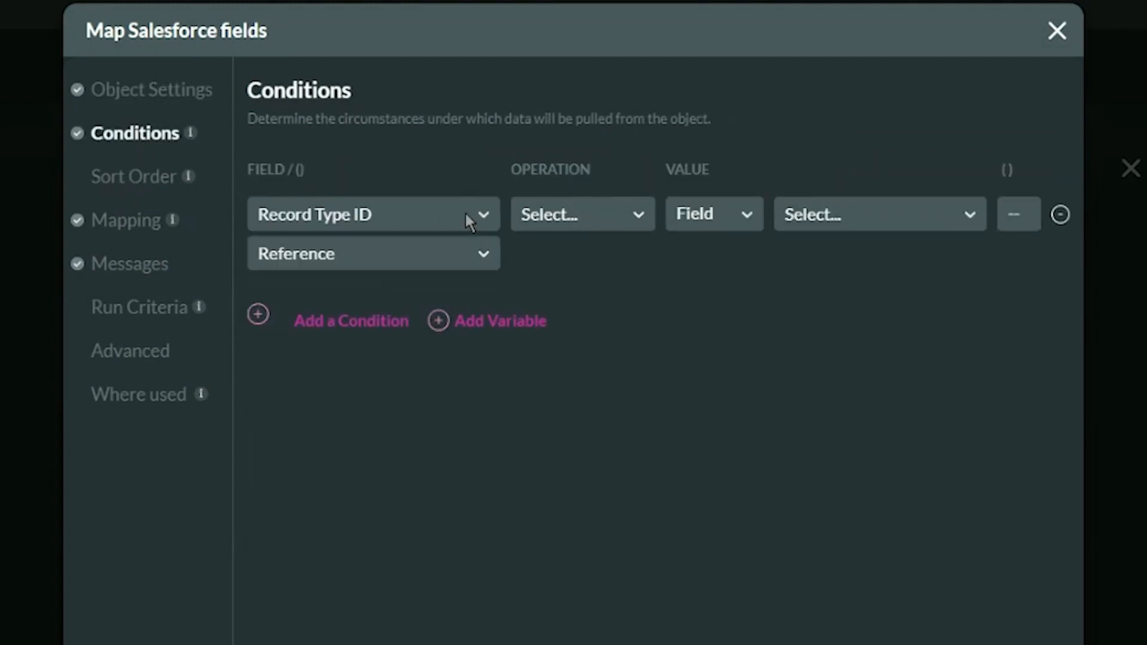
click(537, 218)
text(eq)
click(549, 269)
click(807, 216)
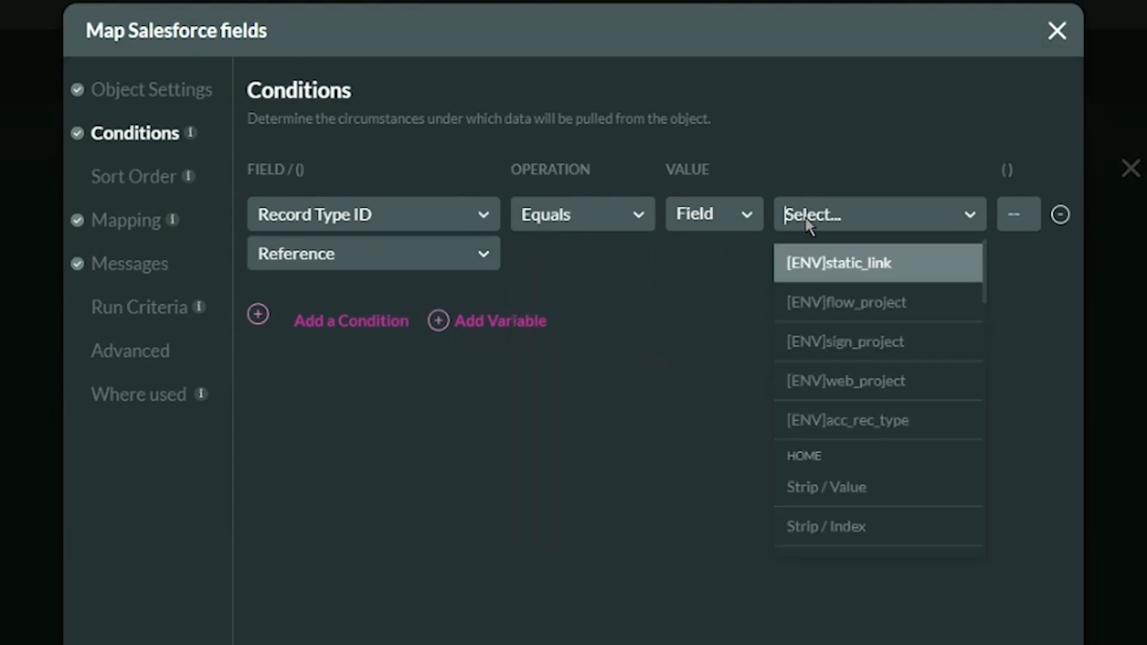
click(892, 434)
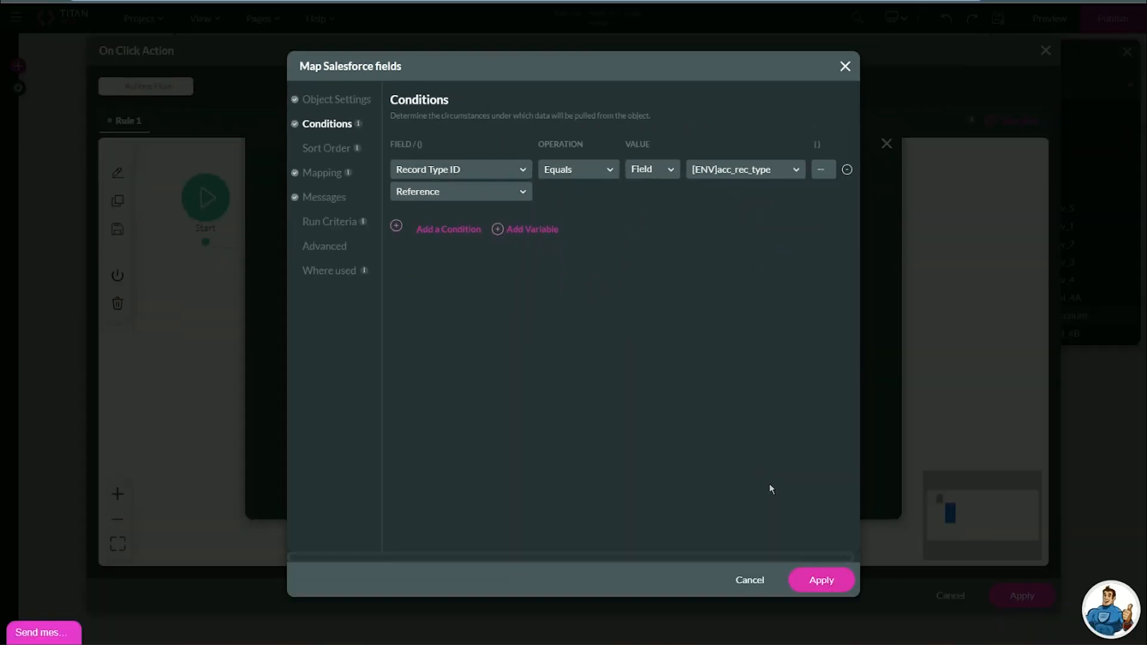
click(804, 572)
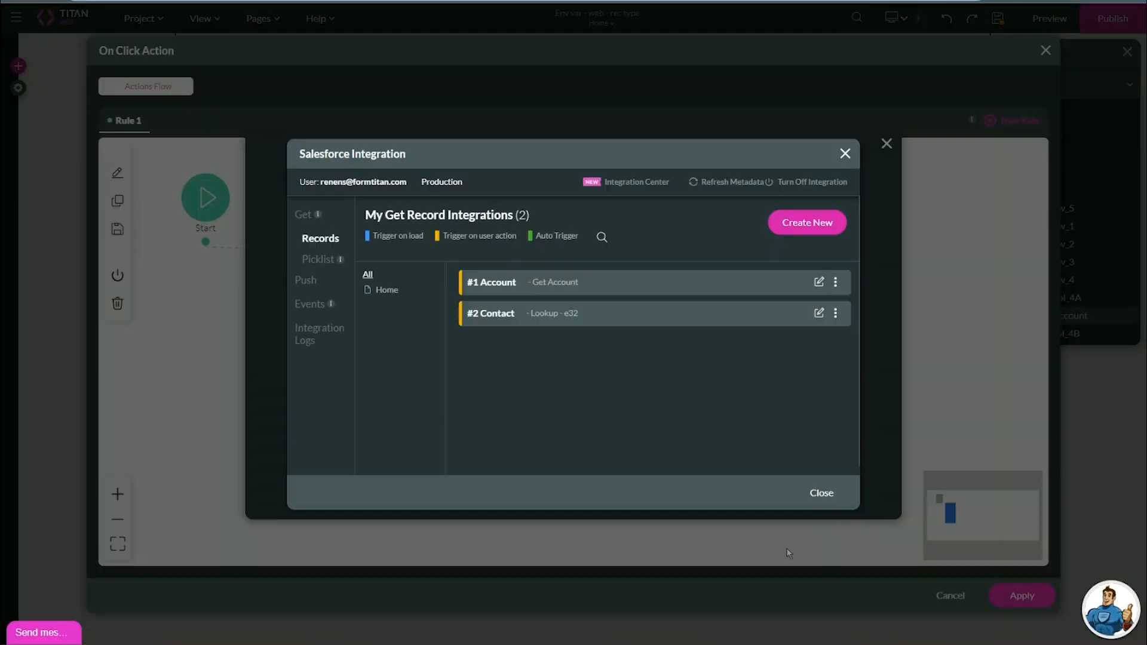
Close the integrations list, finish the Salesforce node and apply the button's click actions.
click(816, 494)
click(612, 489)
click(612, 487)
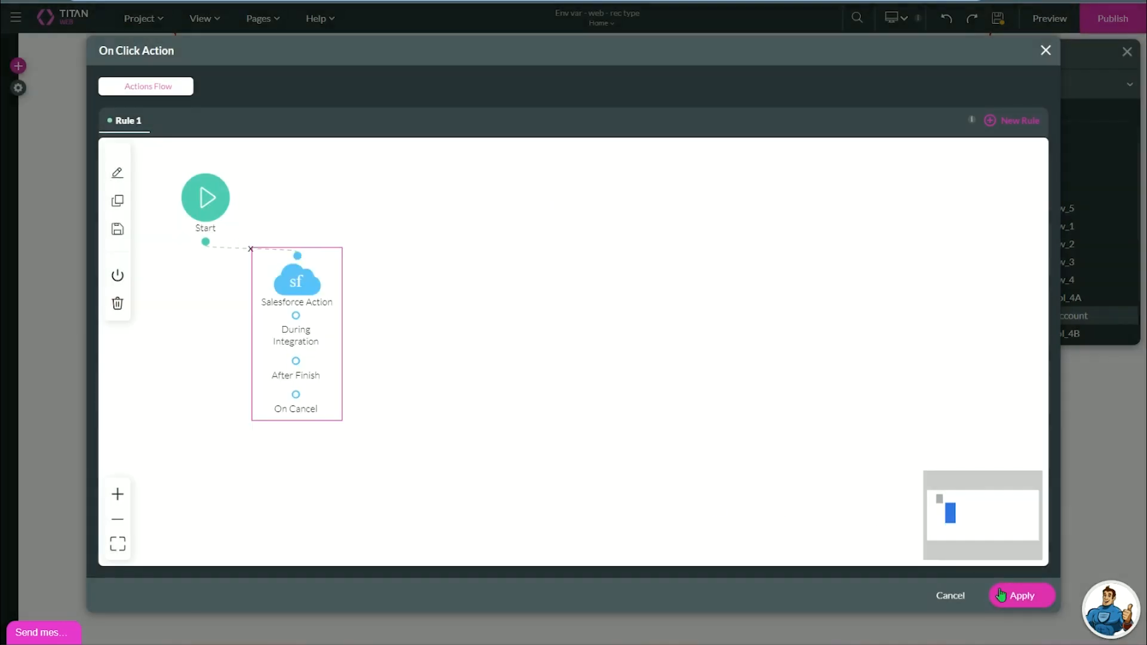
click(1020, 596)
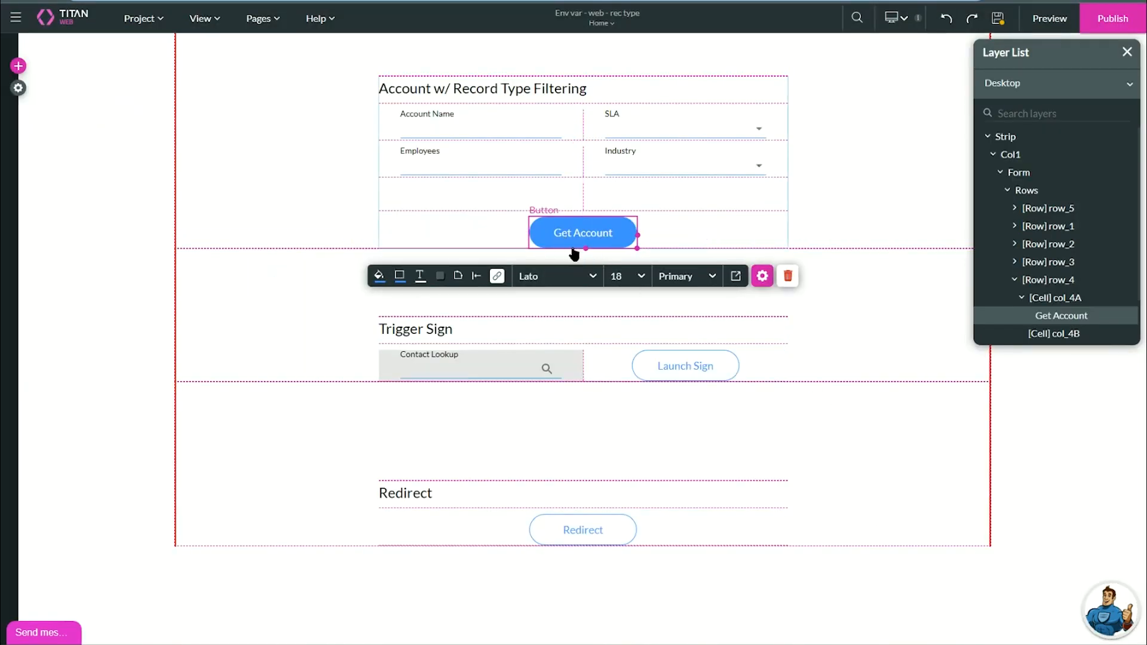
Edit the #1 Account picklist integration in the project's Salesforce settings.
click(23, 96)
click(621, 133)
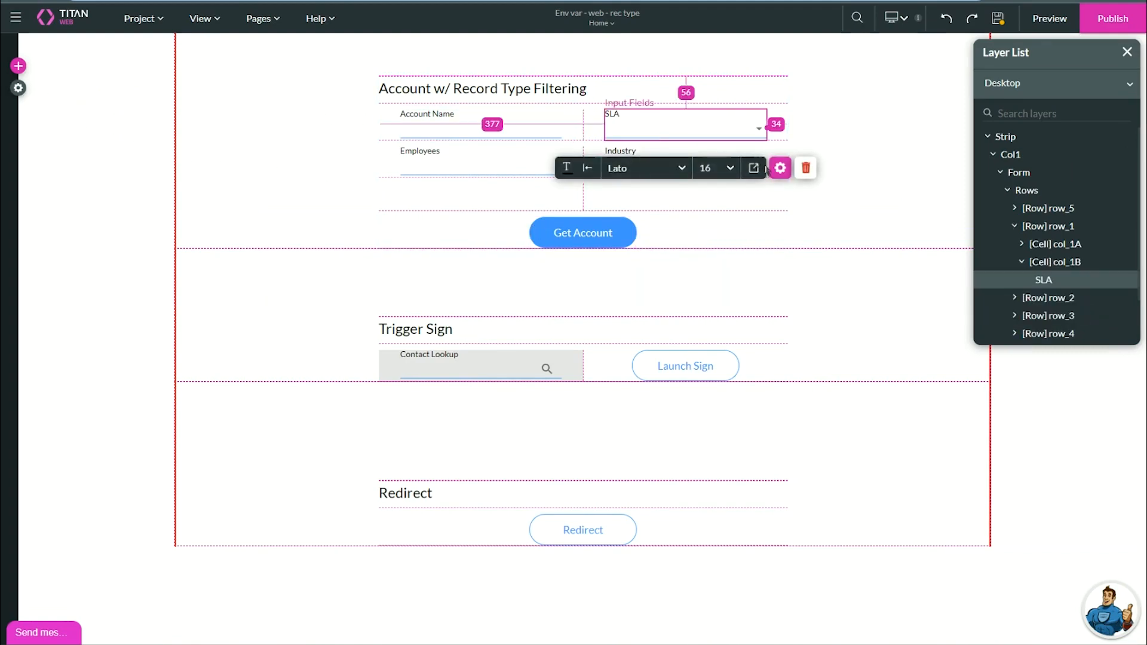
click(19, 91)
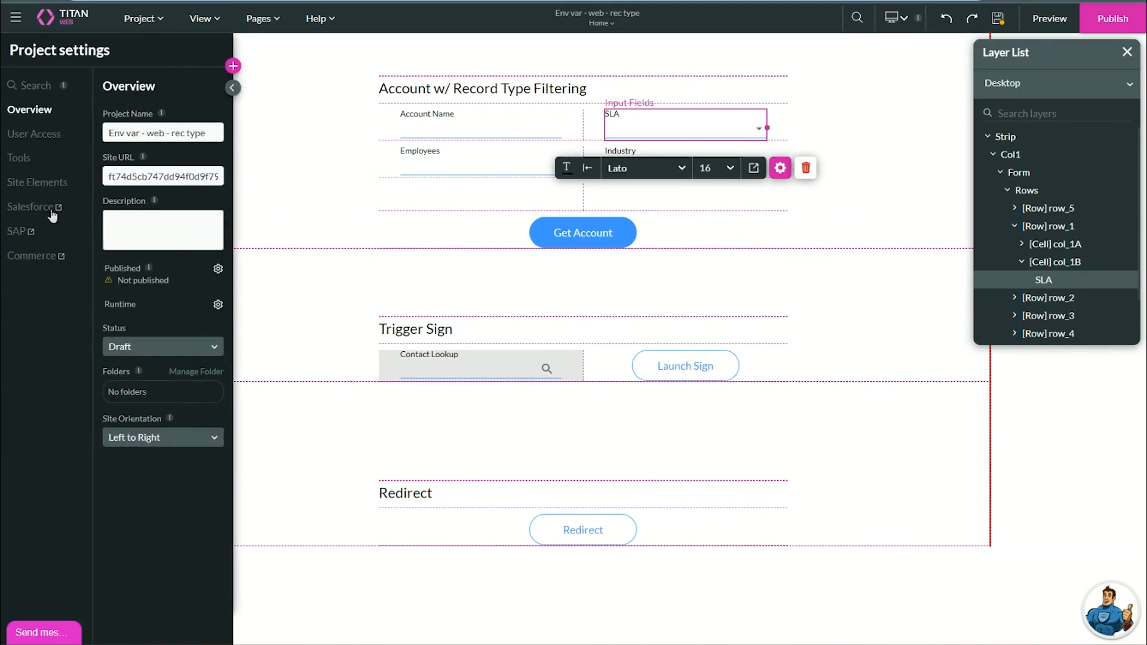
click(53, 209)
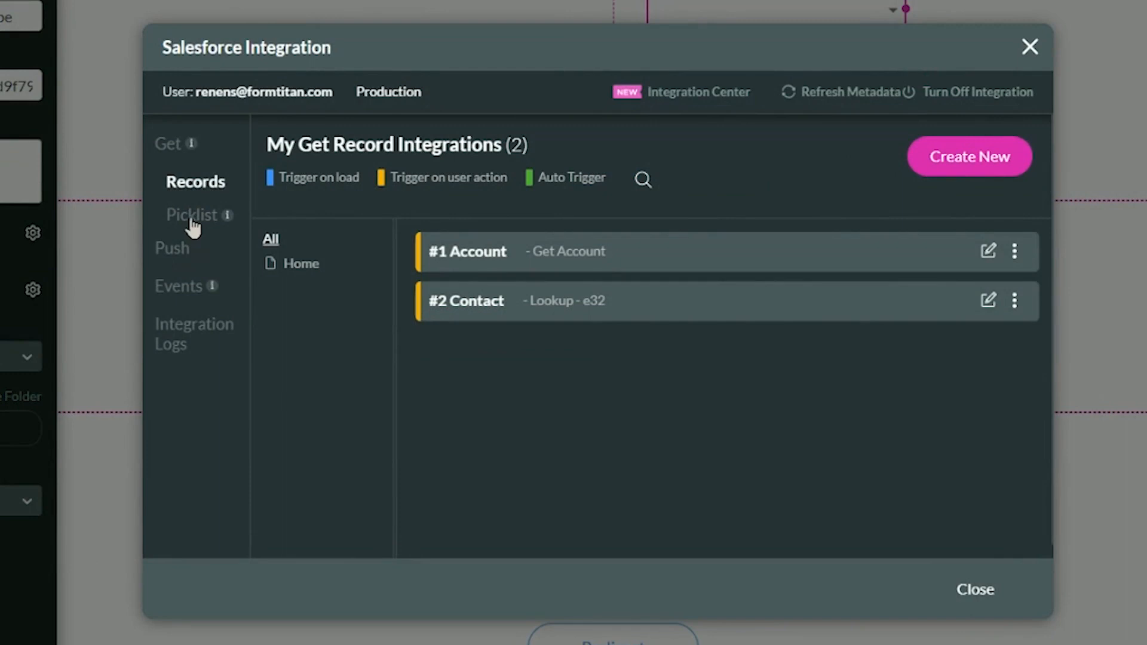
click(193, 221)
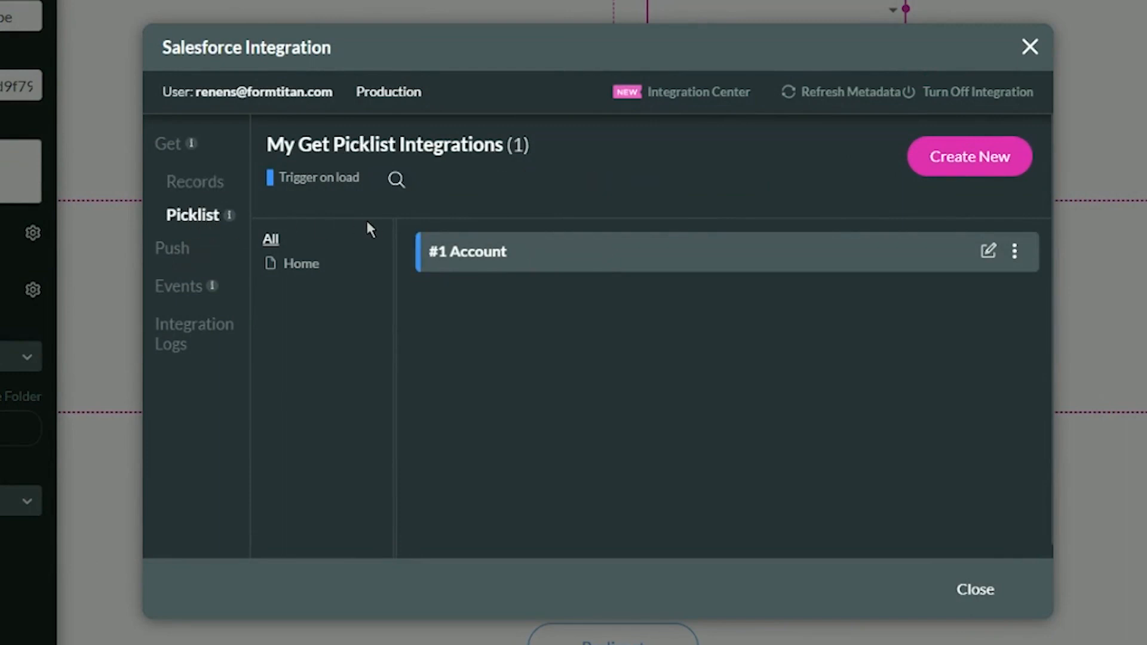
click(987, 261)
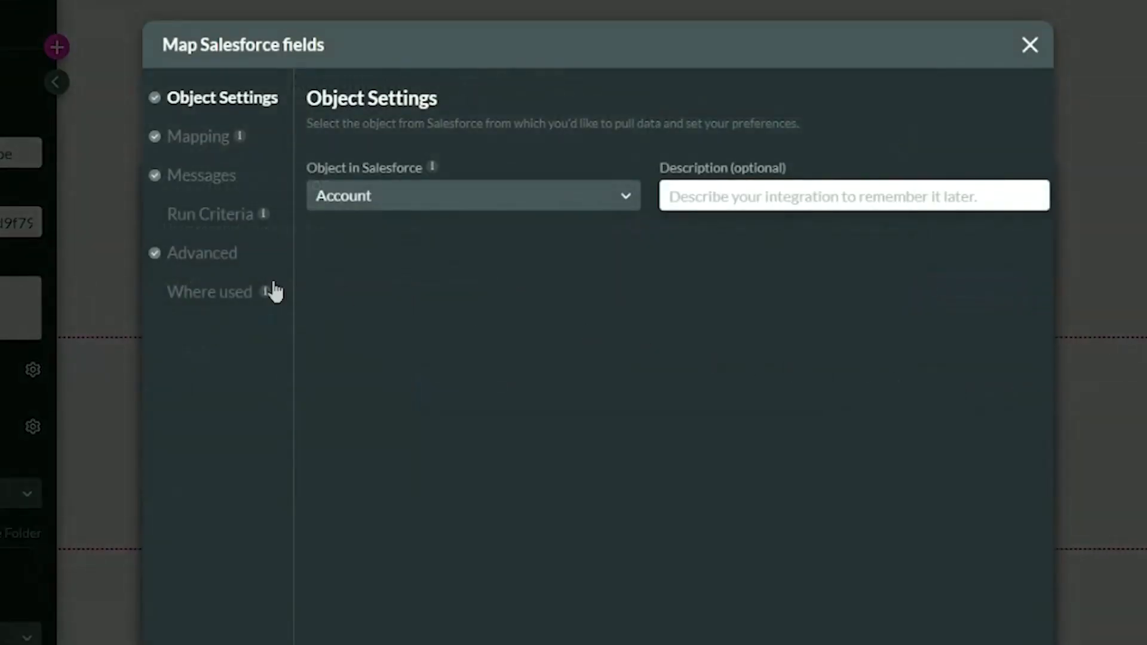
Enable record type filtering with [ENV]acc_rec_type in the advanced options and save.
click(228, 265)
click(331, 332)
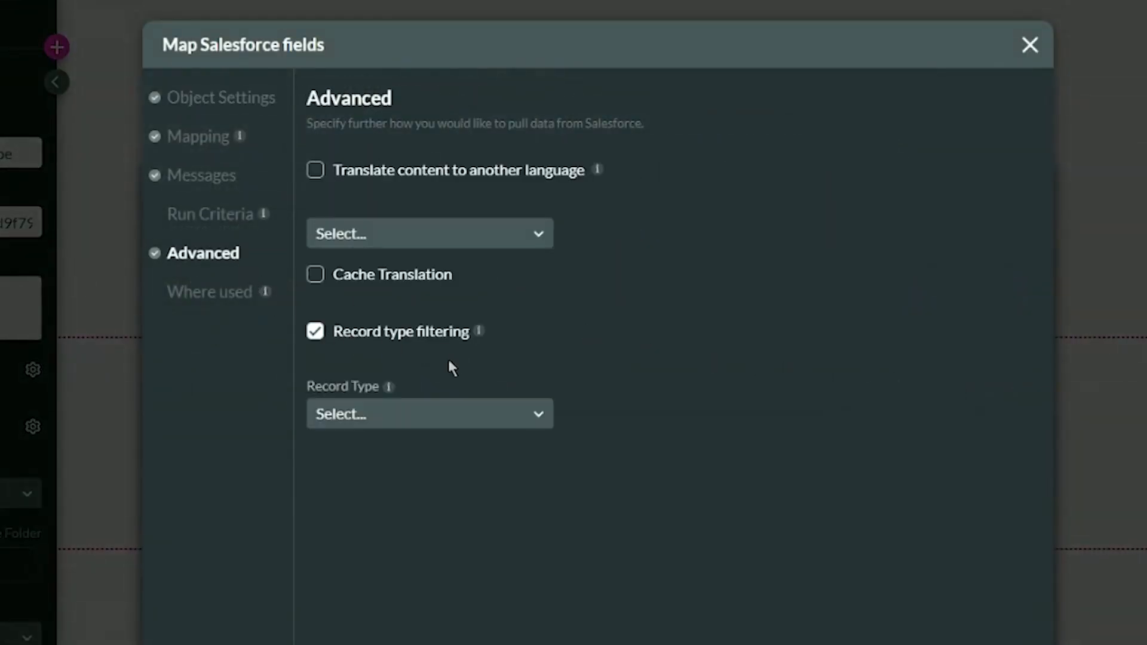
click(442, 416)
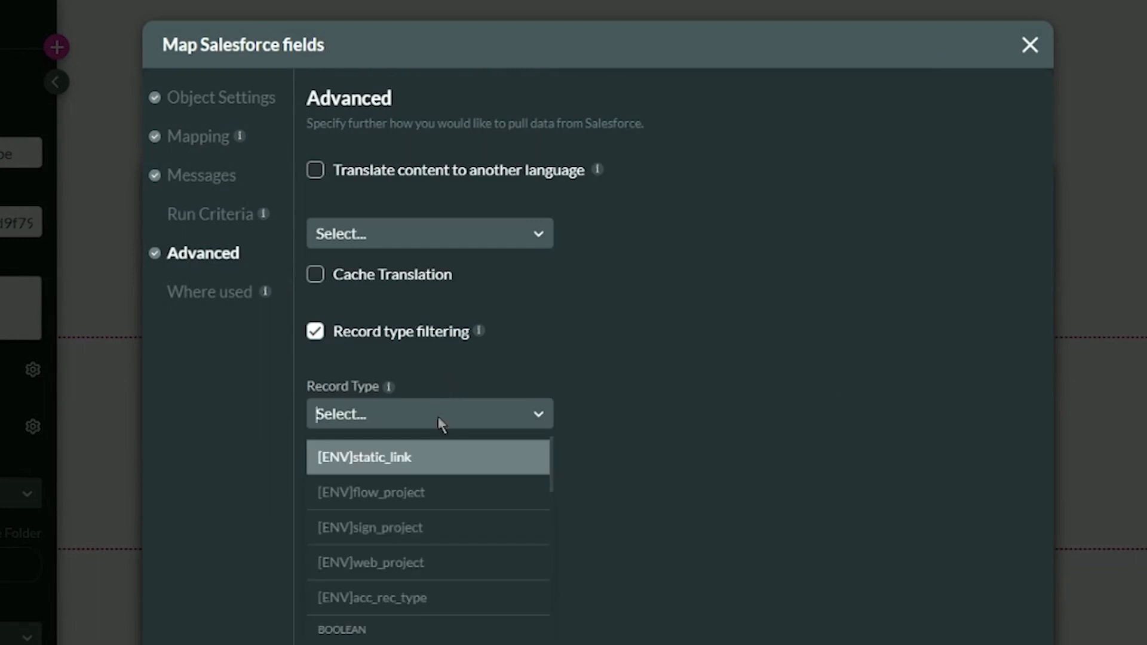
click(376, 599)
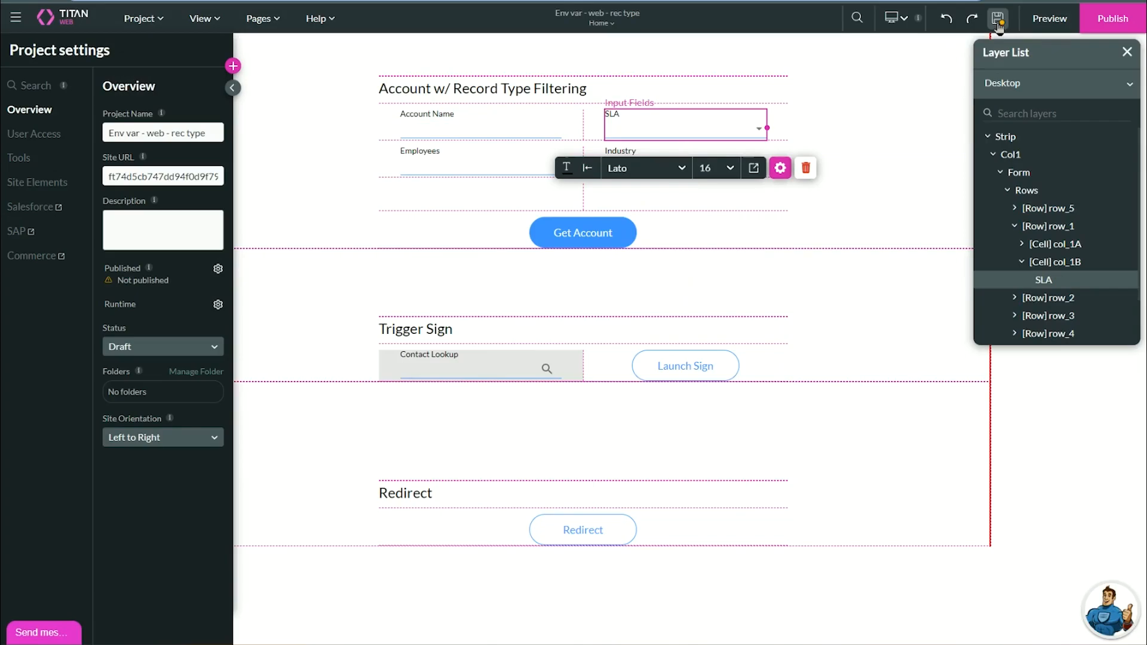
click(999, 25)
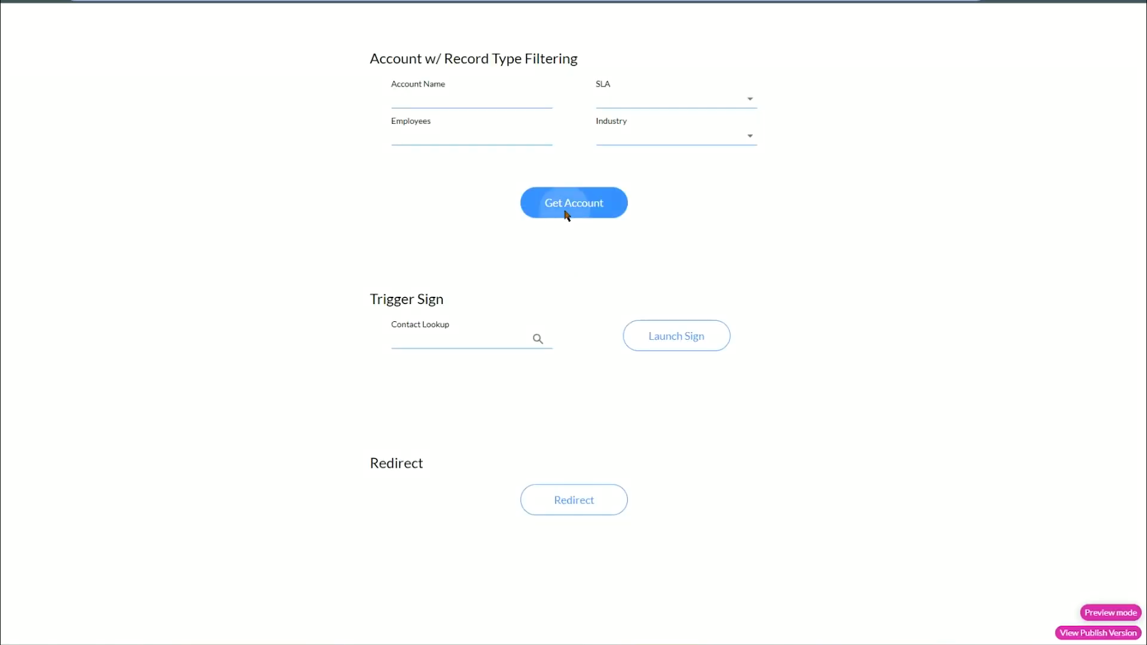
click(565, 211)
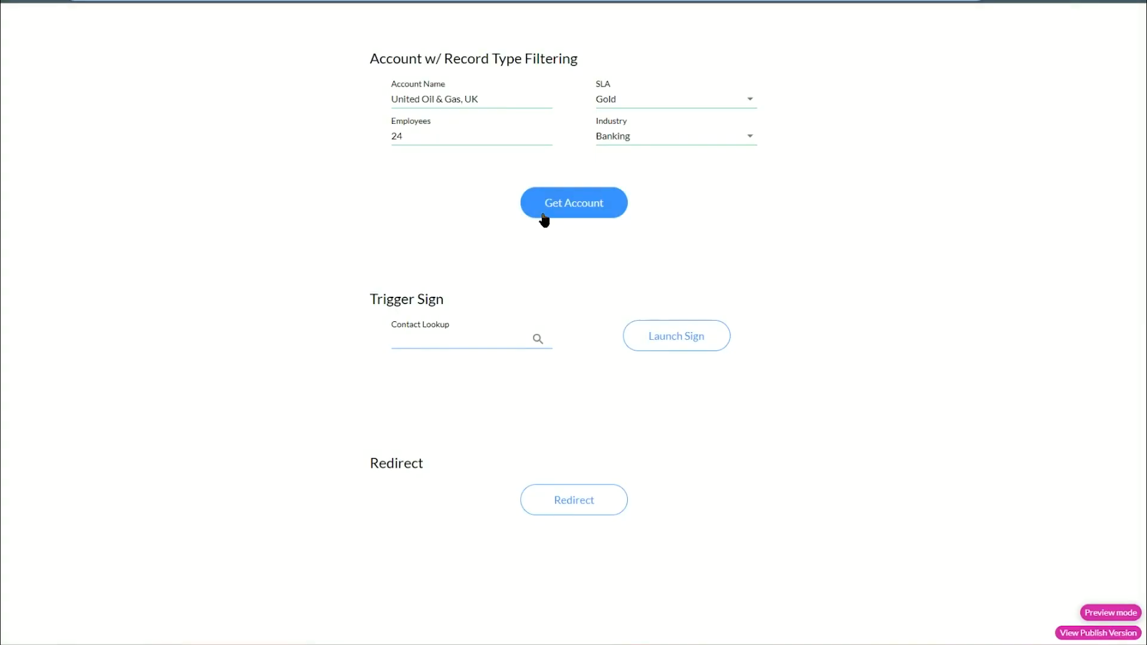
drag(495, 100, 522, 115)
click(631, 98)
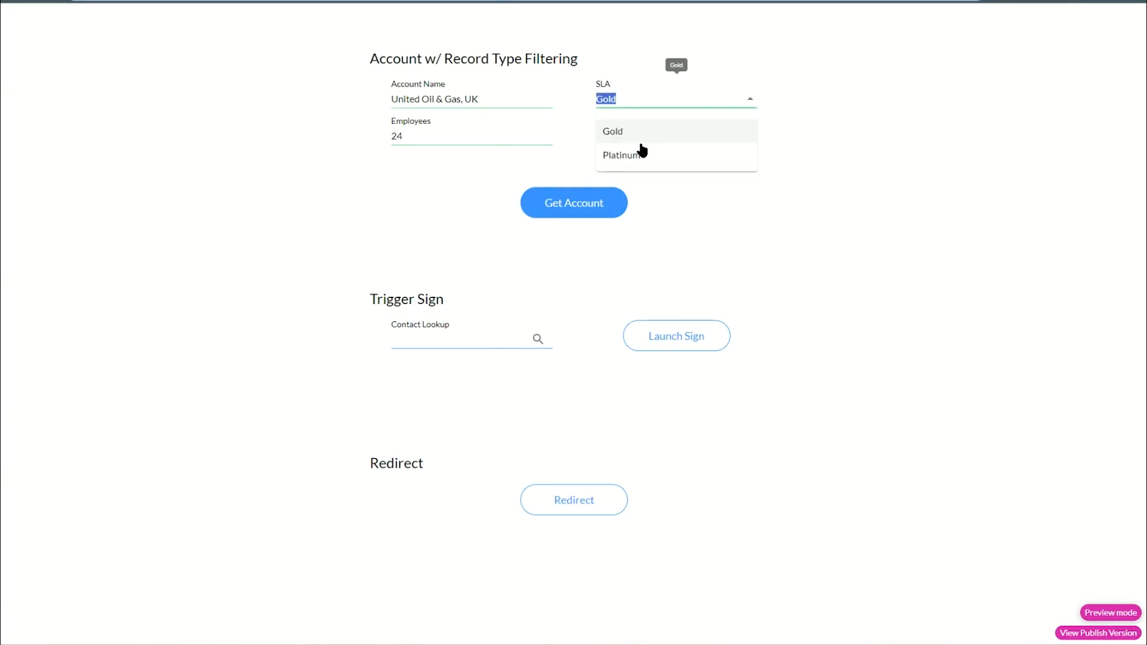
click(574, 110)
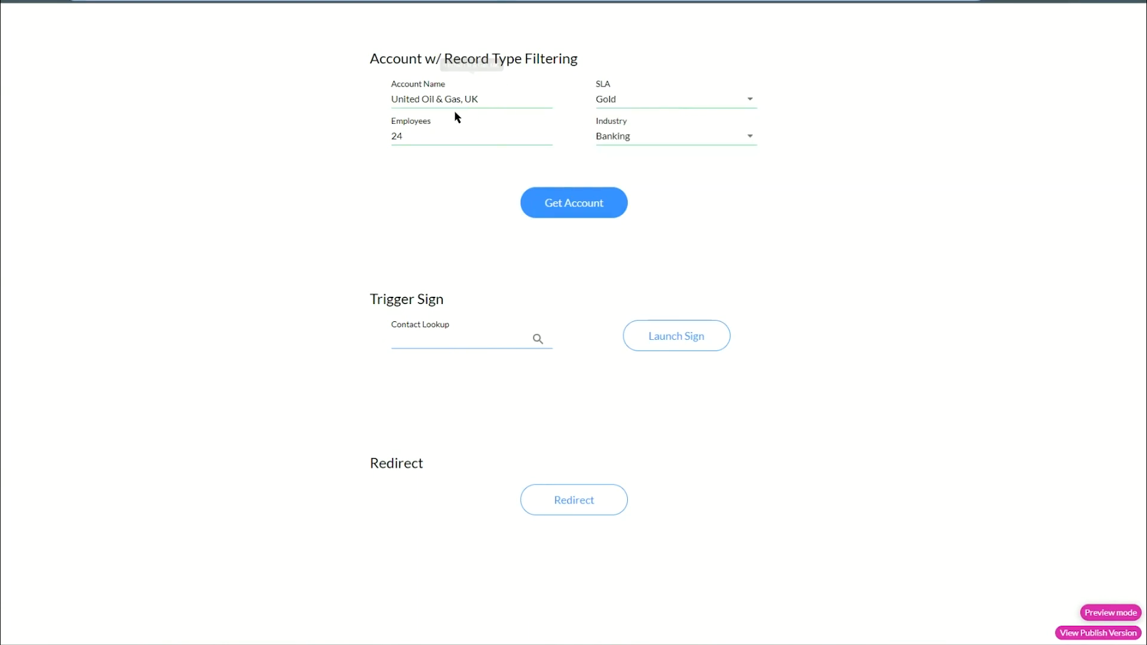
click(293, 1)
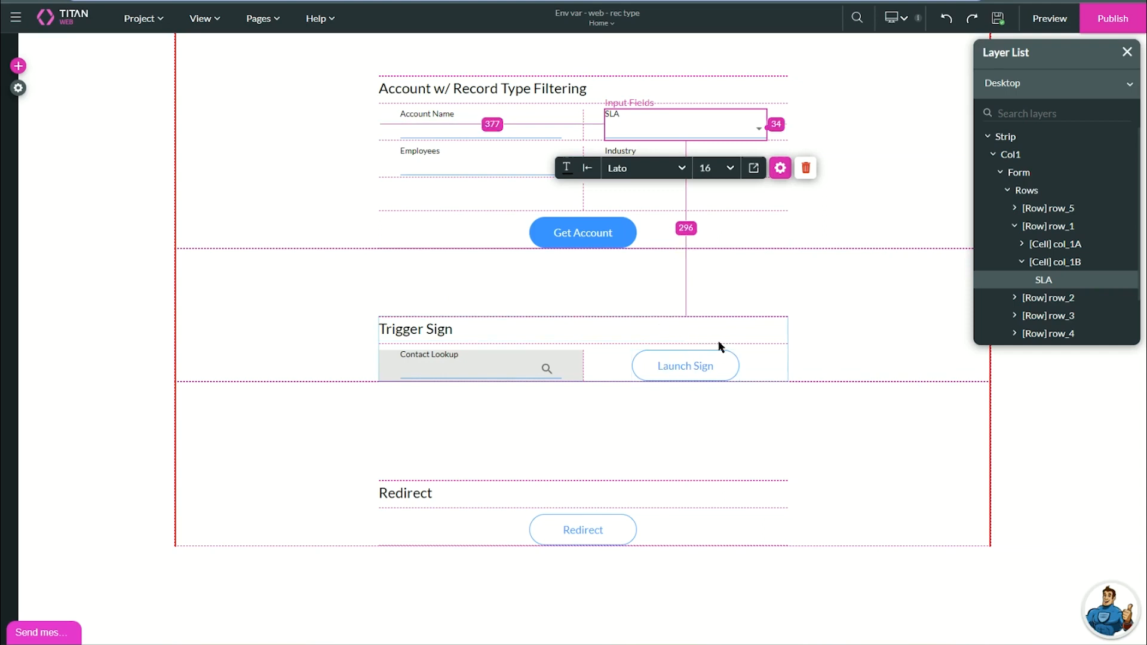
click(708, 364)
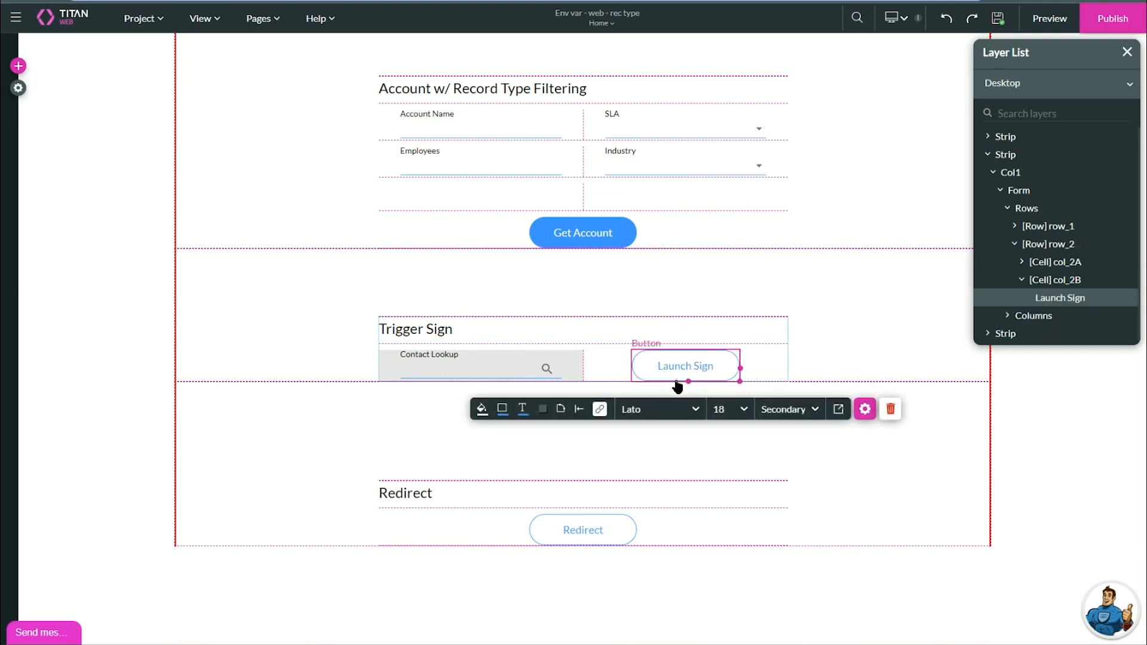
Replace the Launch Sign button's old Document Generation node with a new Document Generation node.
click(601, 409)
click(320, 293)
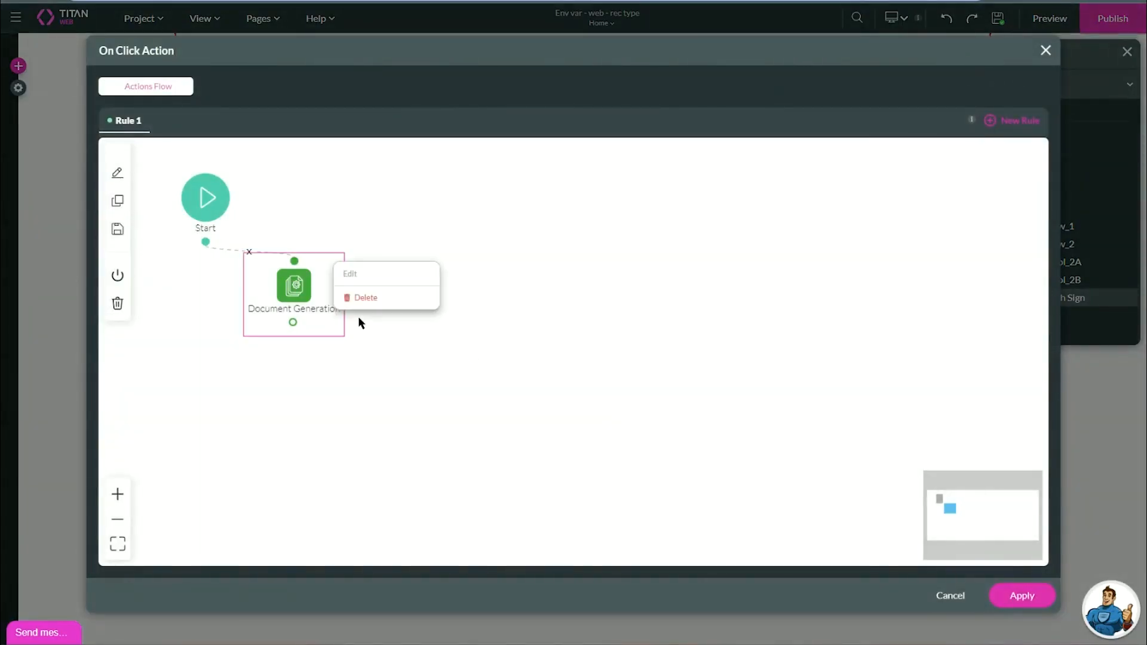
click(362, 297)
click(205, 241)
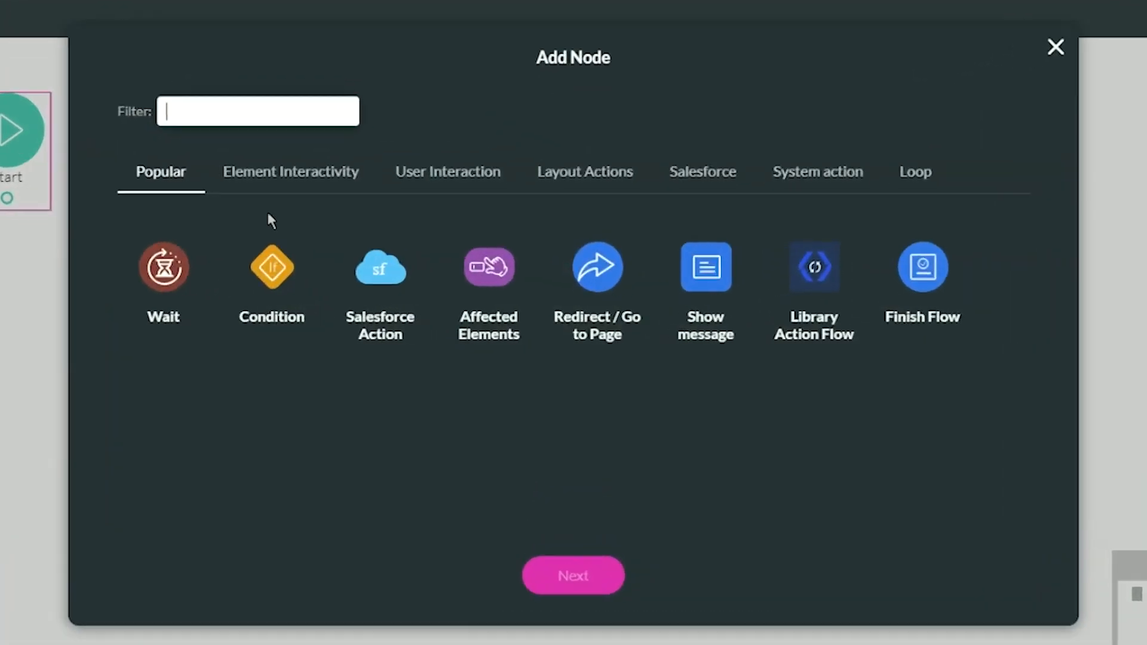
text(docu)
click(197, 272)
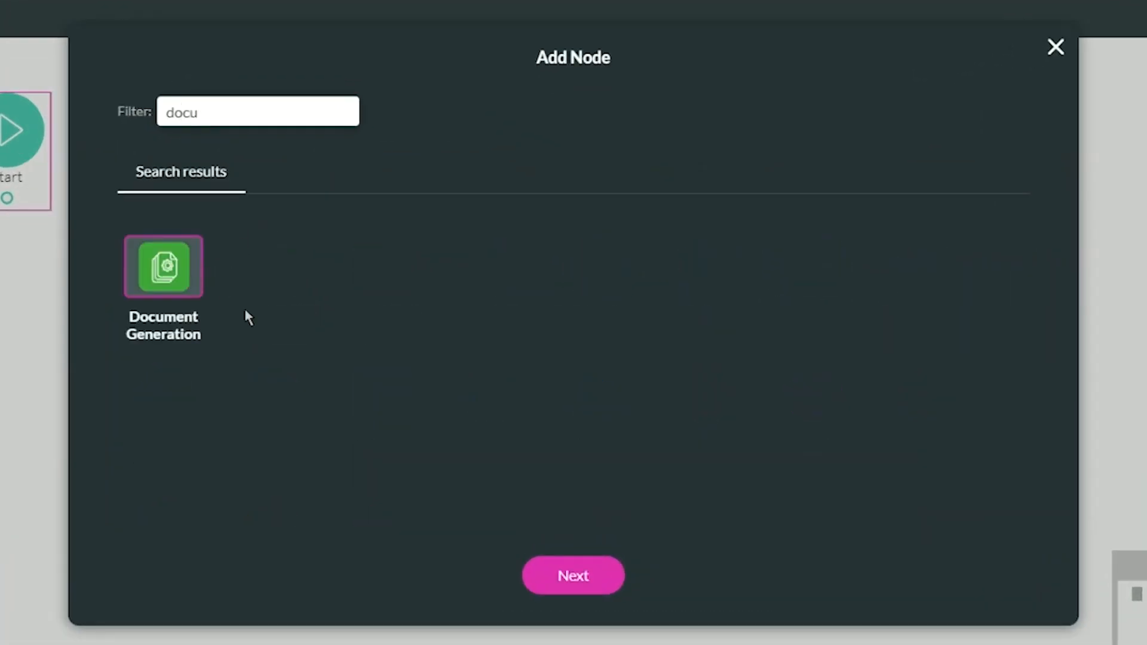
click(572, 575)
Set it to Titan Sign, template [ENV]sign_project, record ID Contact Lookup / Value, then insert and apply.
click(276, 125)
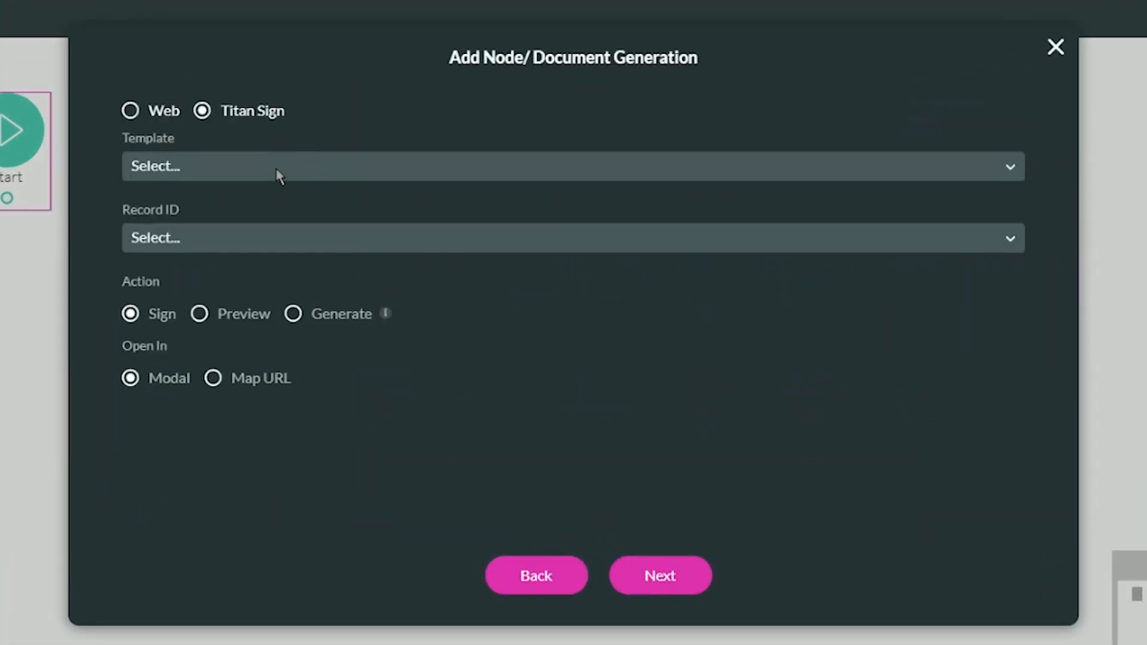
click(277, 171)
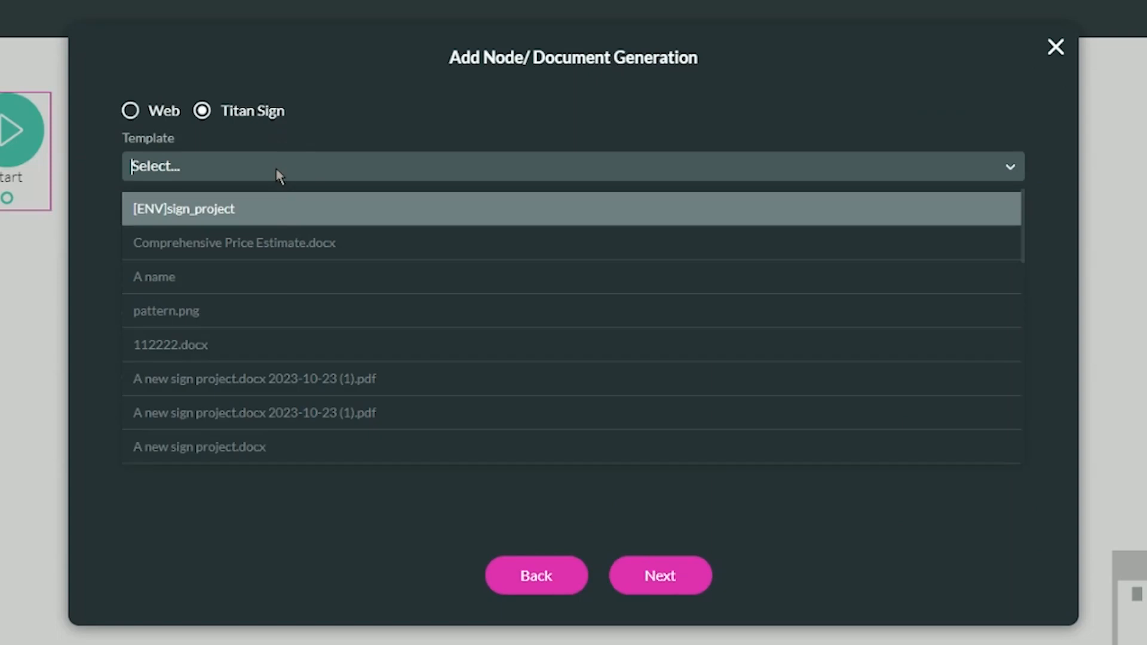
click(170, 216)
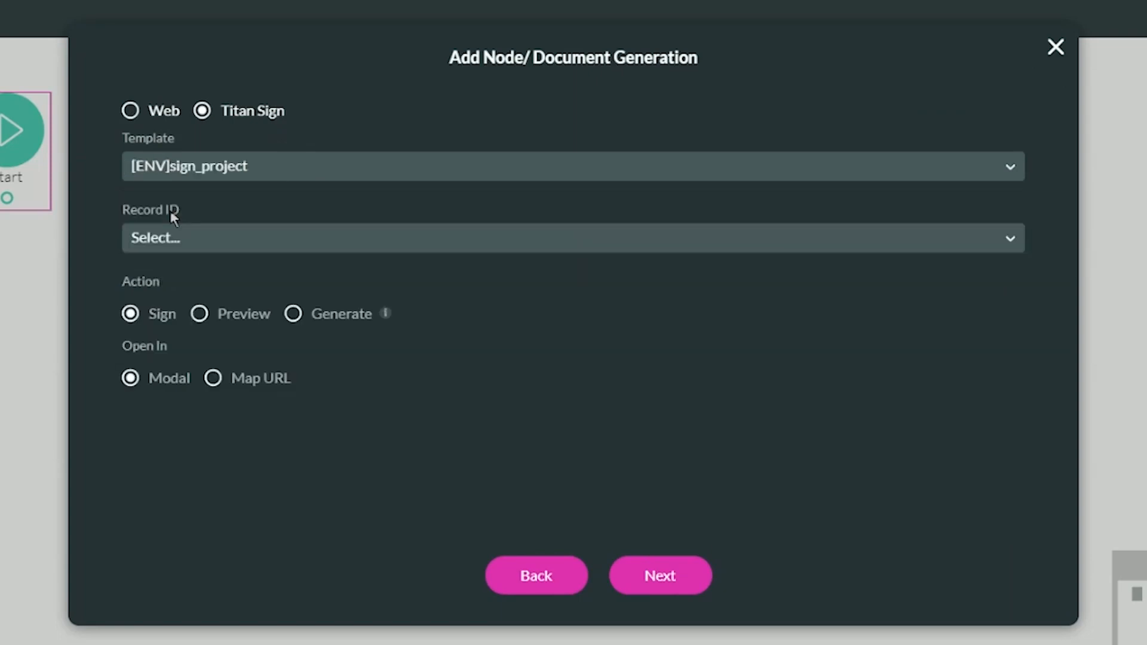
click(191, 242)
text(contac)
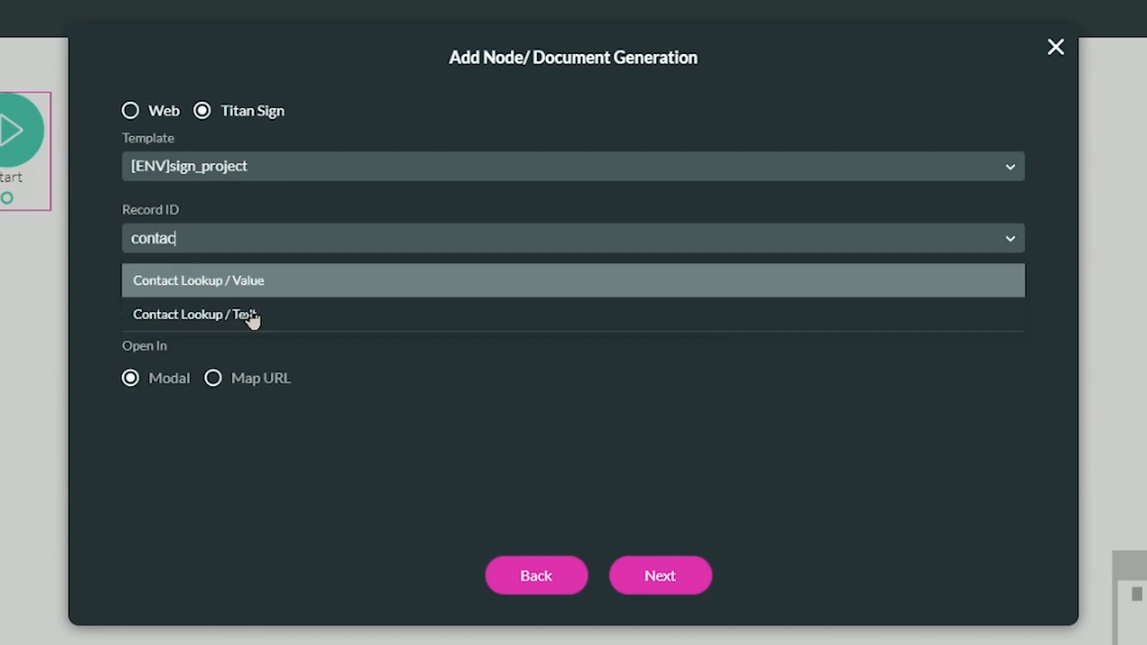
text(t)
click(263, 285)
click(655, 576)
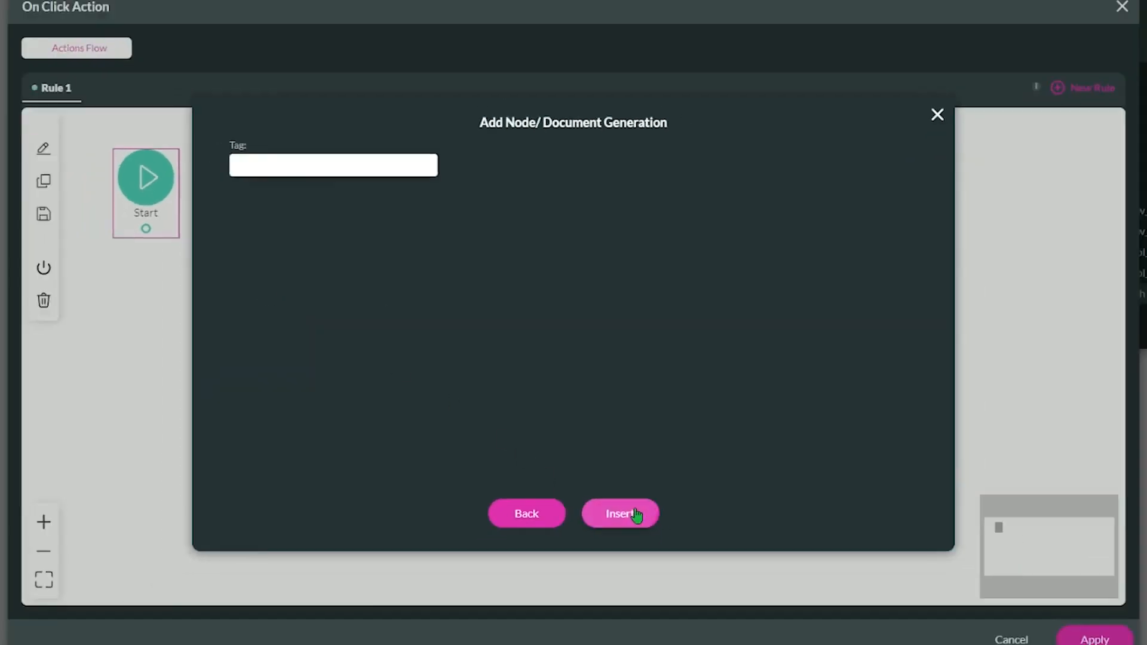
click(636, 515)
click(1098, 640)
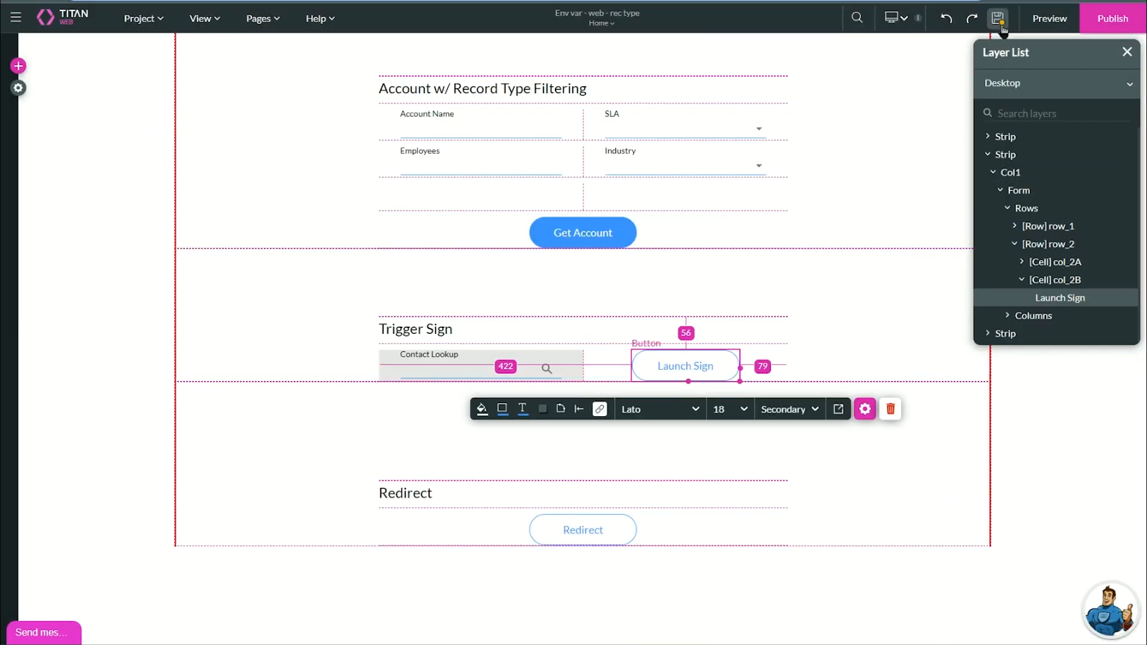
click(1040, 19)
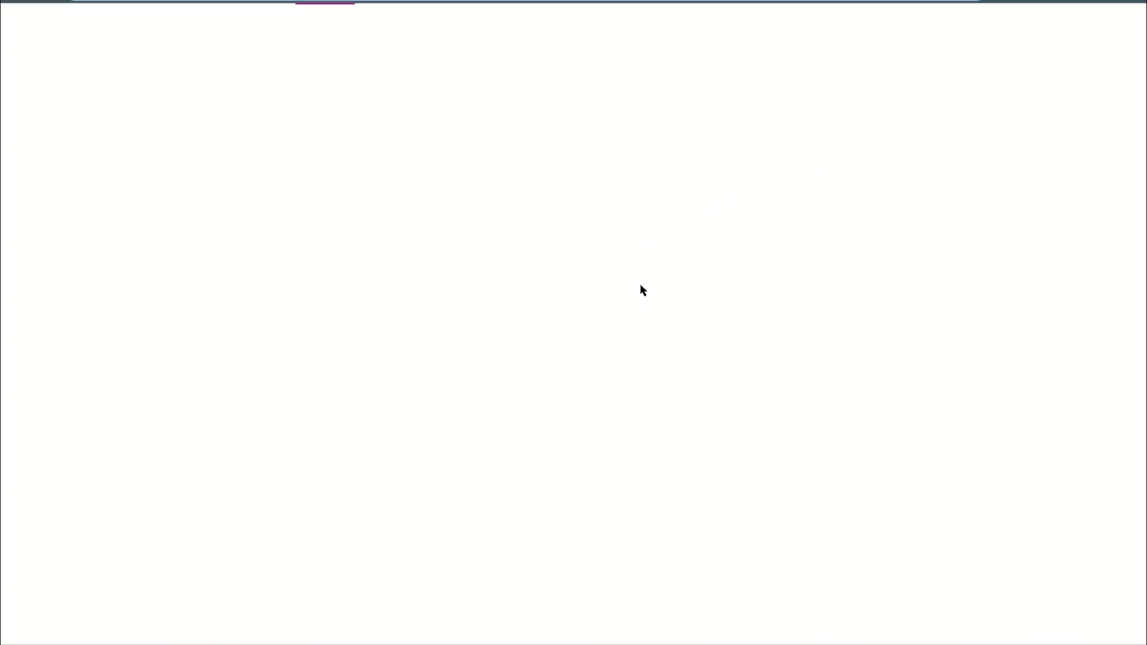
click(541, 338)
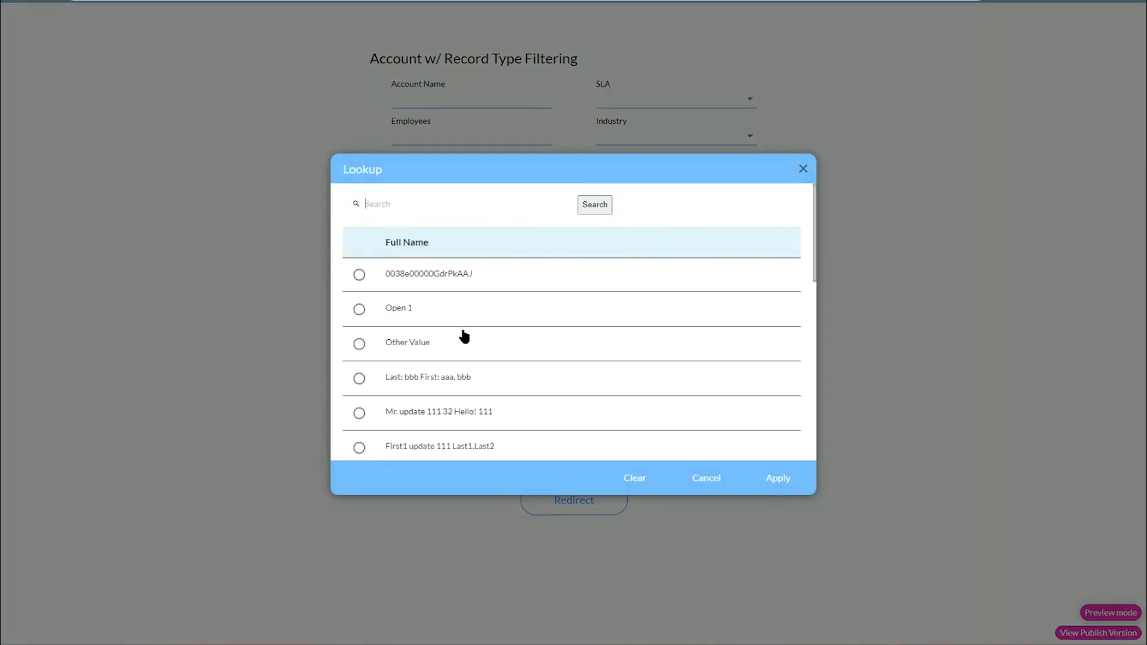
click(423, 343)
click(639, 337)
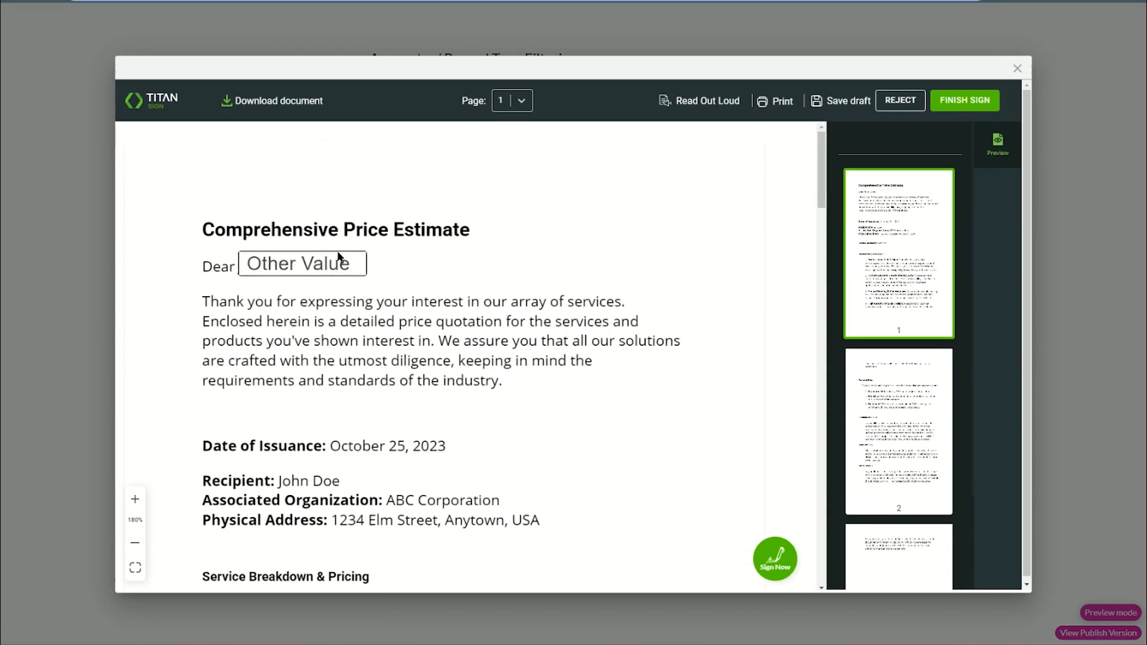
click(1016, 69)
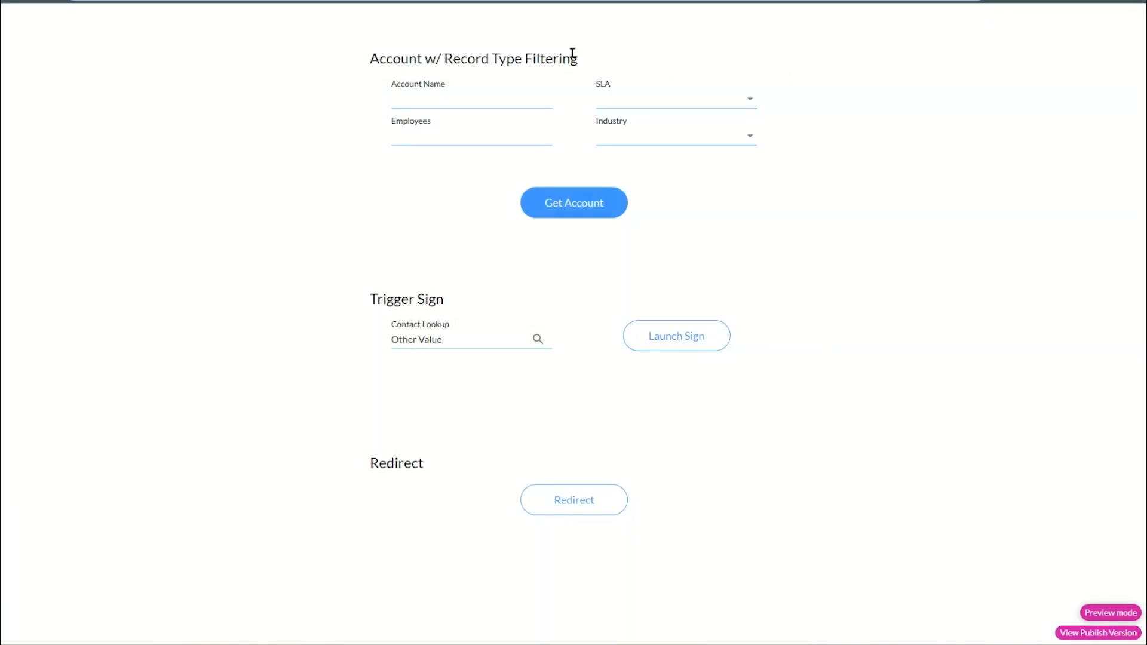
click(299, 2)
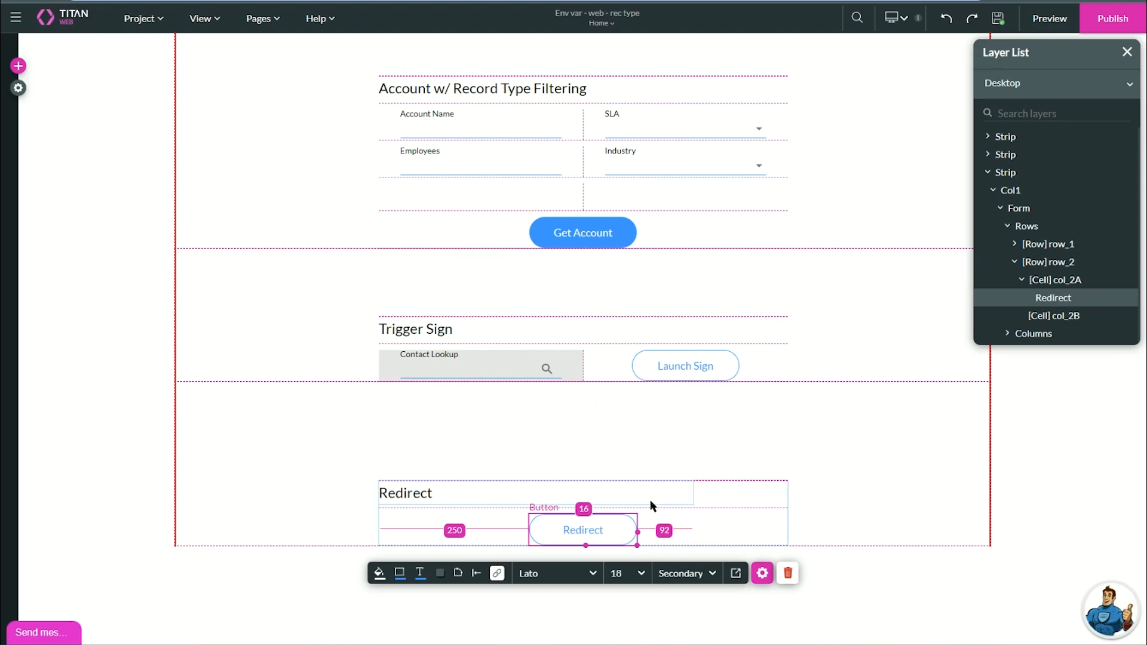
Replace the Redirect button's old Redirect node with a new Redirect / Go to Page node.
click(497, 573)
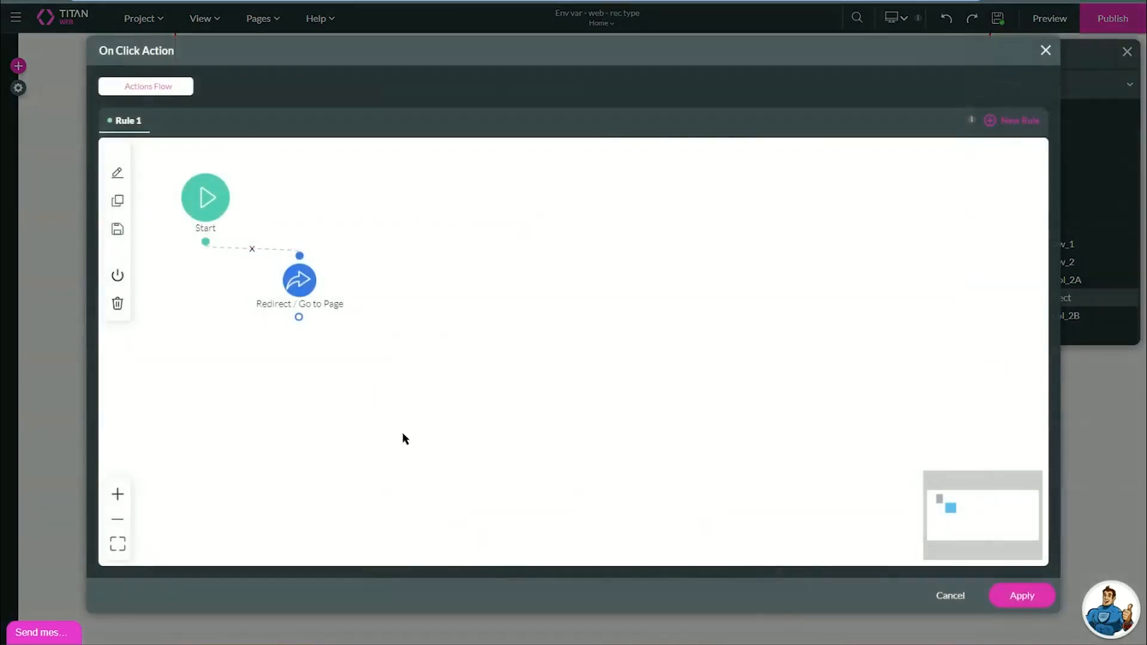
right_click(321, 282)
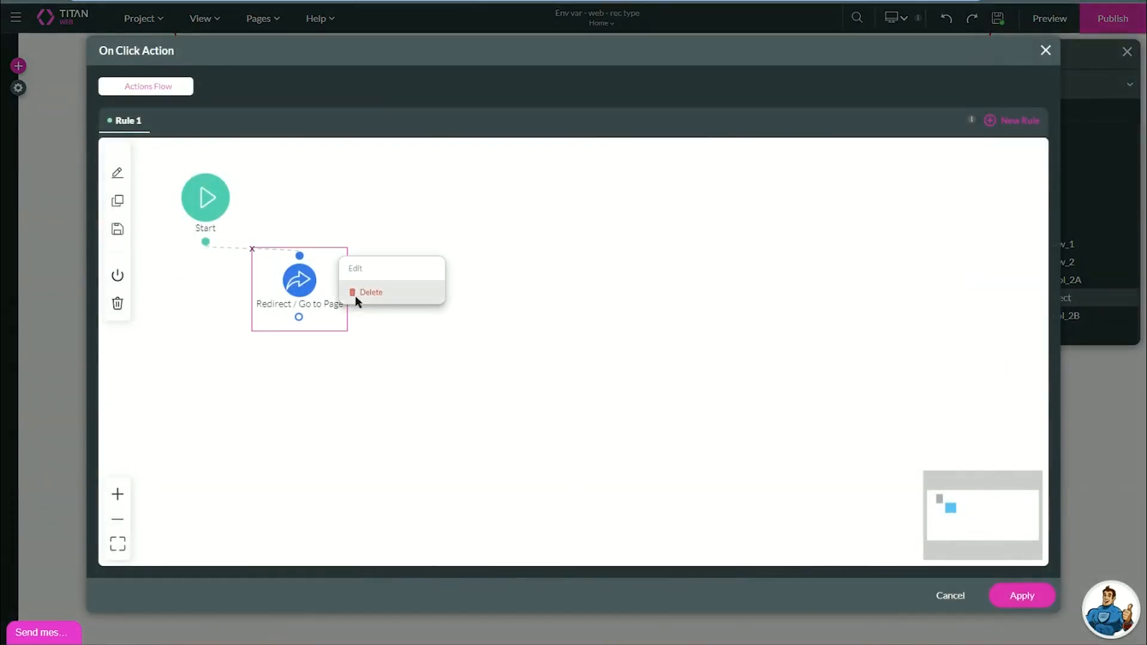
click(355, 295)
click(210, 246)
click(589, 290)
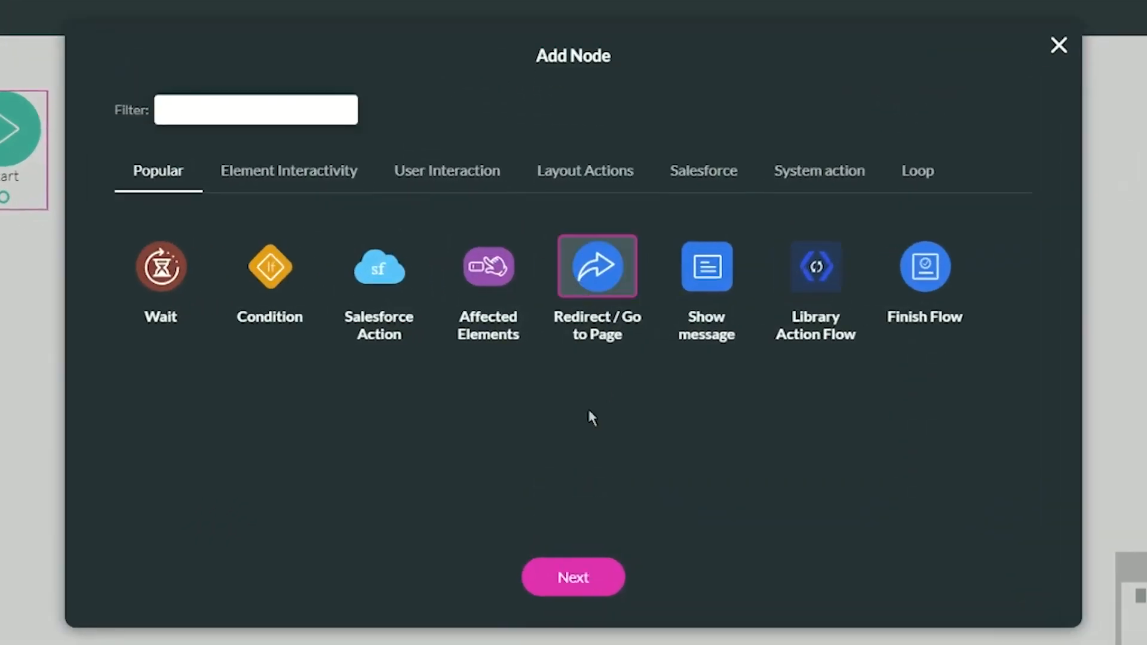
click(584, 572)
Set the redirect URL to [ENV]web_project, insert the node and apply the click action.
click(500, 165)
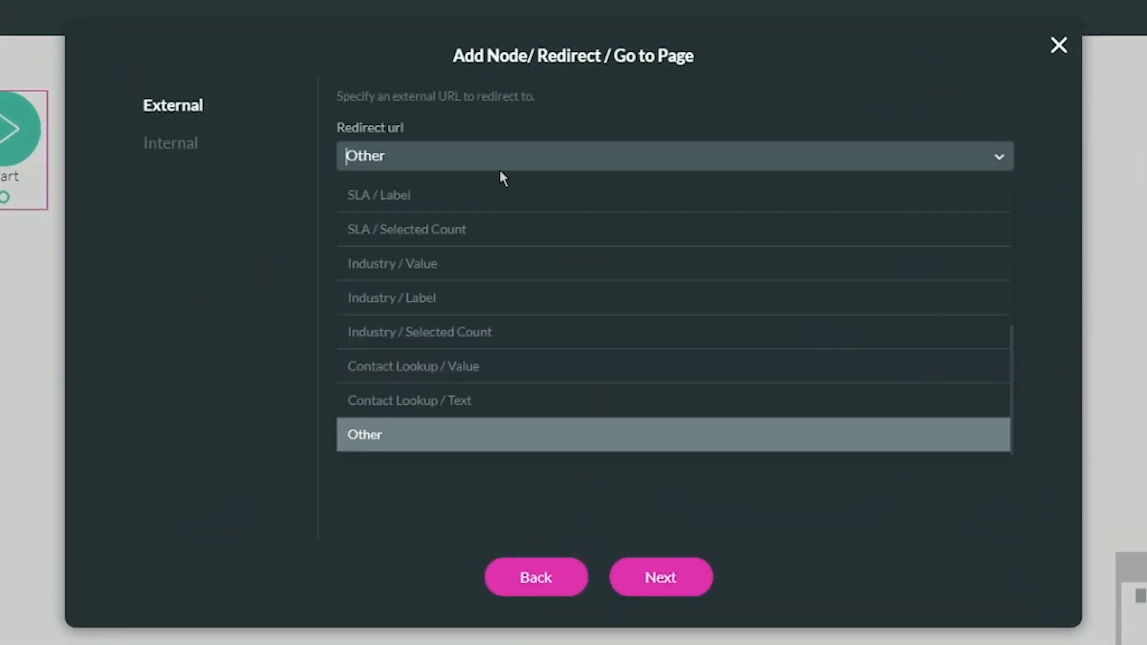
scroll(500, 266, up, 5)
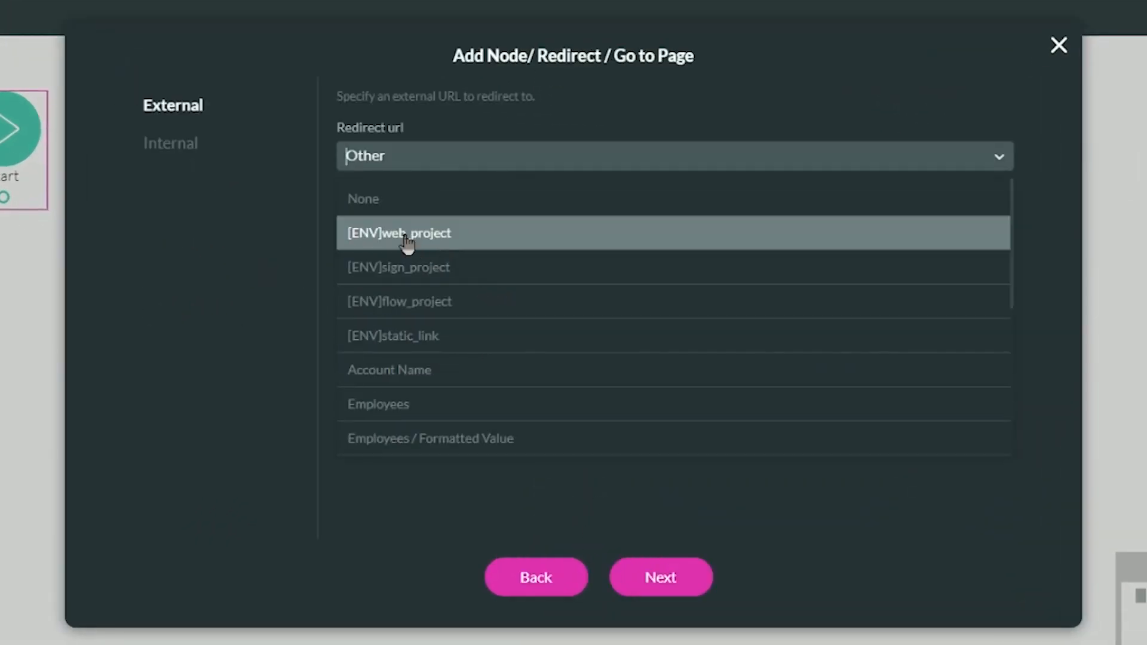
click(407, 236)
click(661, 576)
click(627, 542)
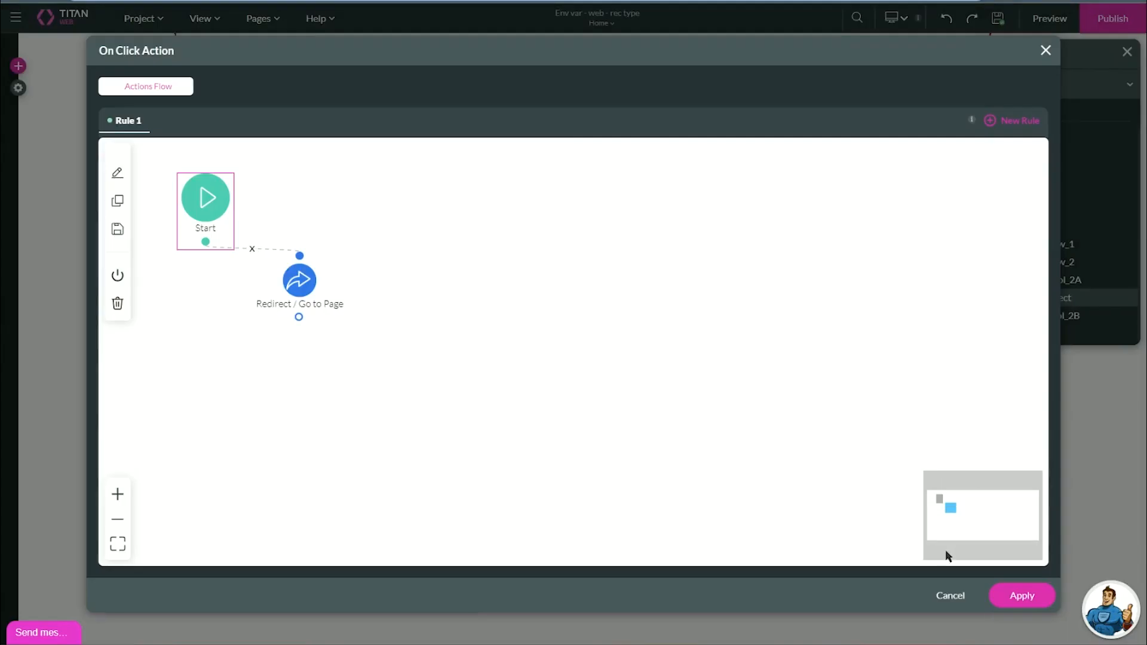
click(1021, 593)
Preview the page and test the Redirect button.
right_click(999, 27)
key(Escape)
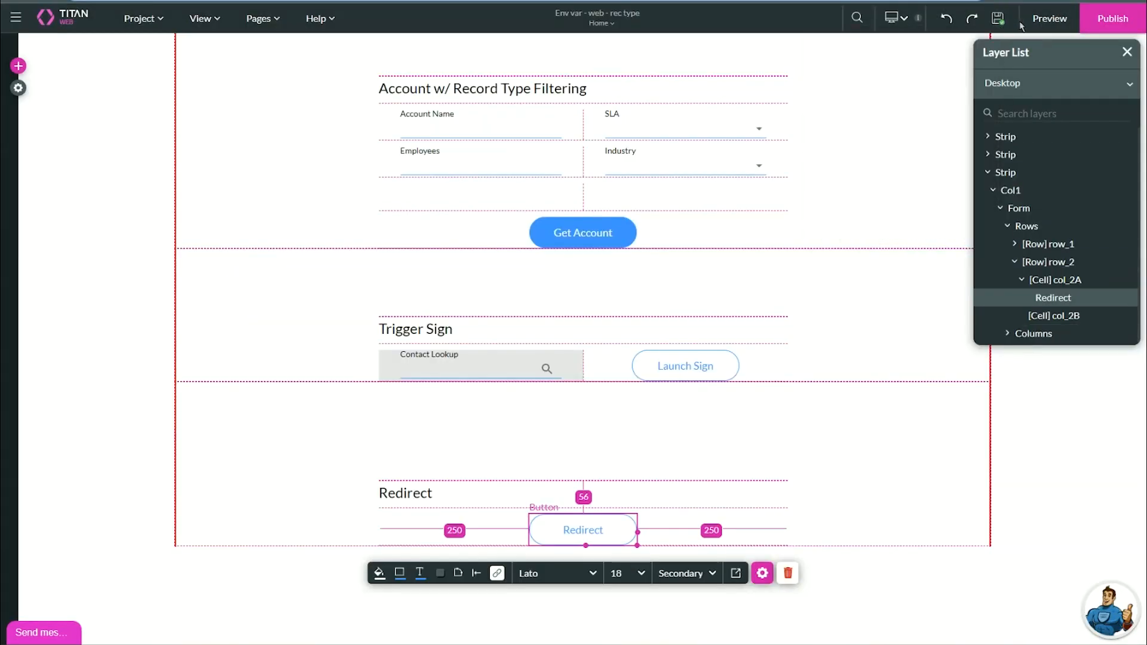
click(1050, 18)
click(608, 505)
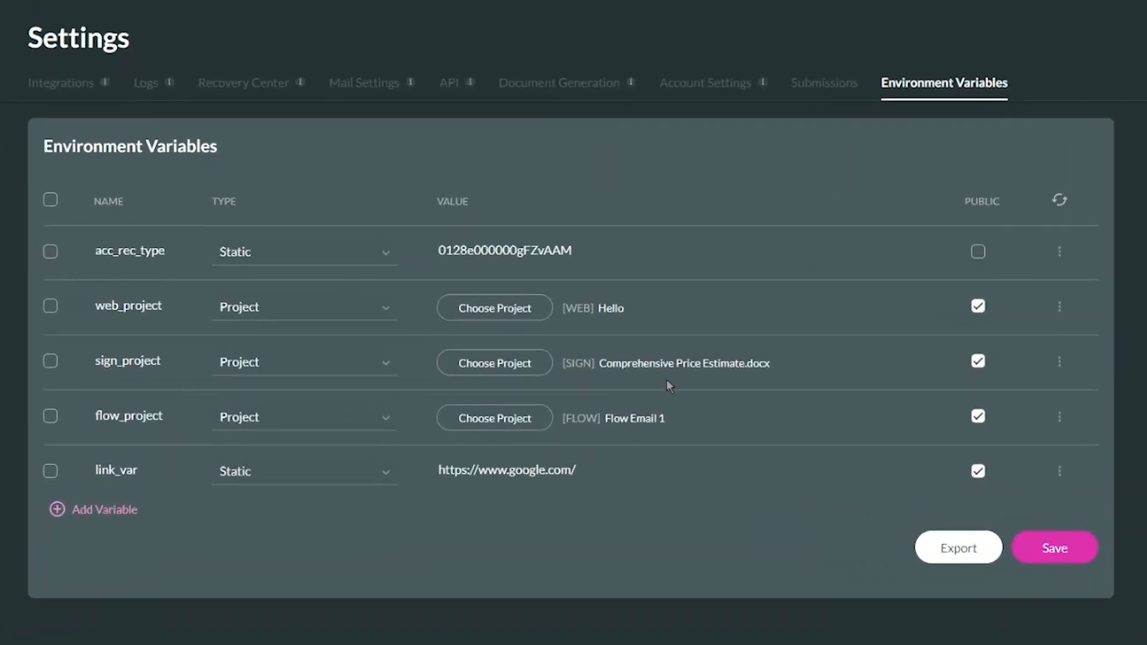
Review the web_project, sign_project and flow_project values, then open the Titan Sign document.
drag(625, 311, 578, 313)
click(526, 207)
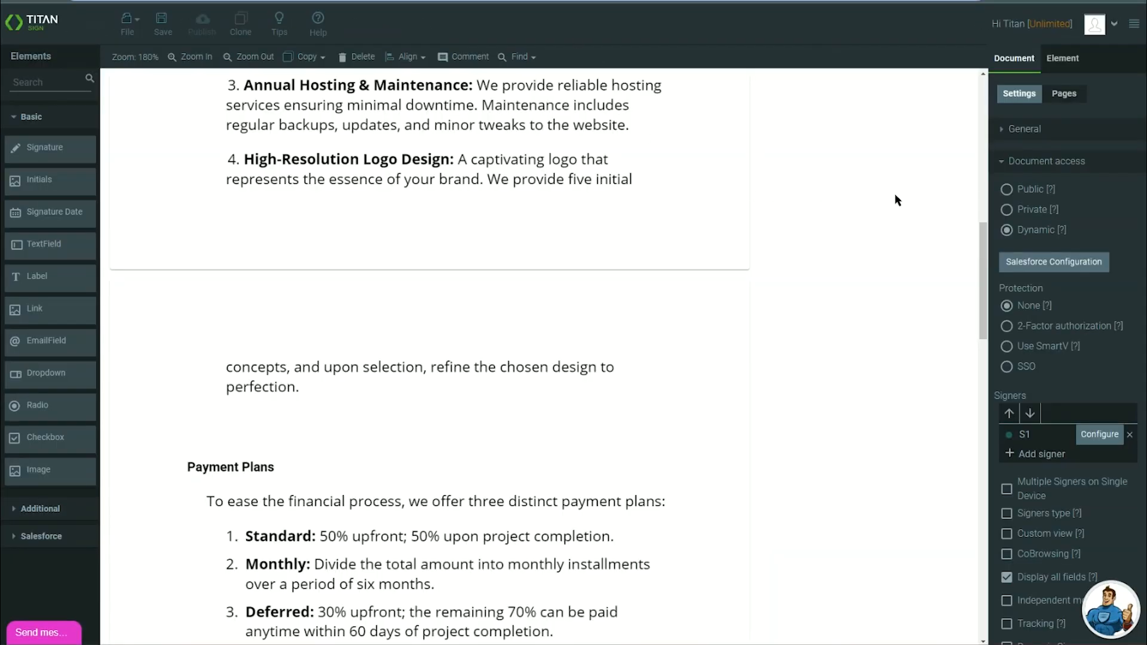
Enable Trigger Titan Flow on document submit and select the [ENV]flow_project flow.
click(1032, 158)
click(1037, 205)
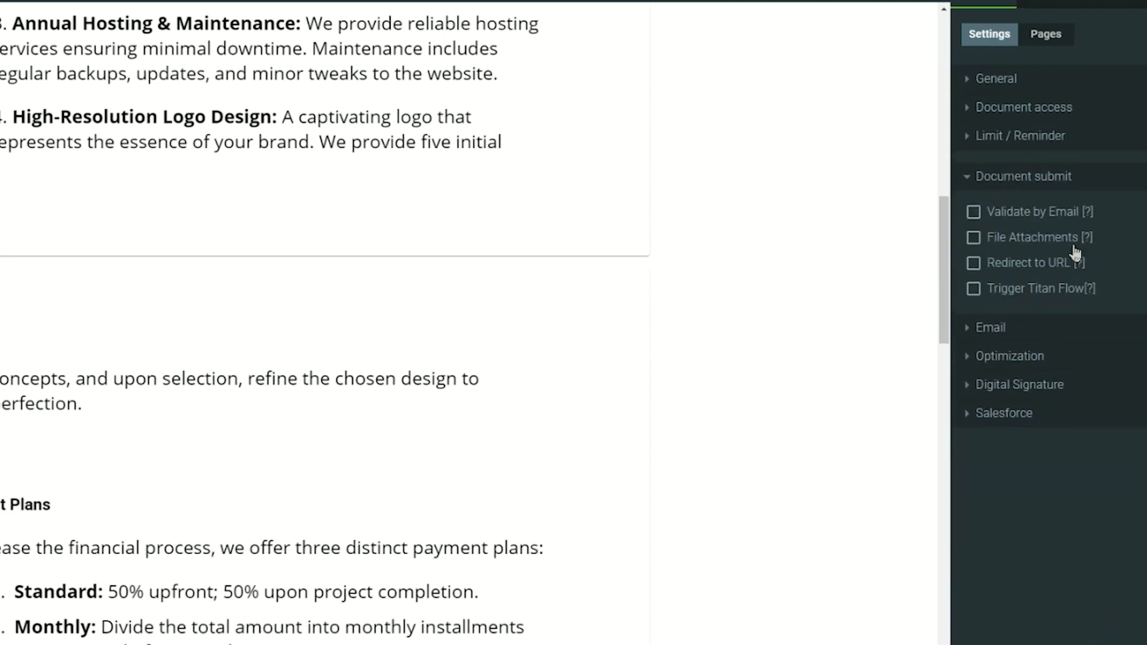
click(979, 290)
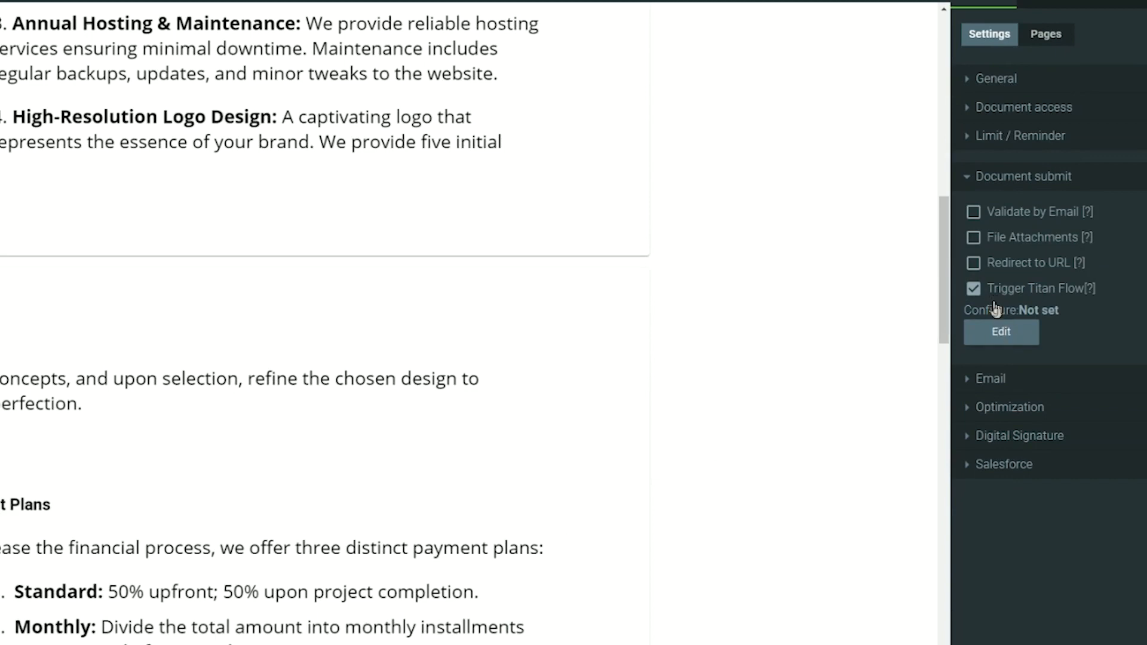
click(1009, 334)
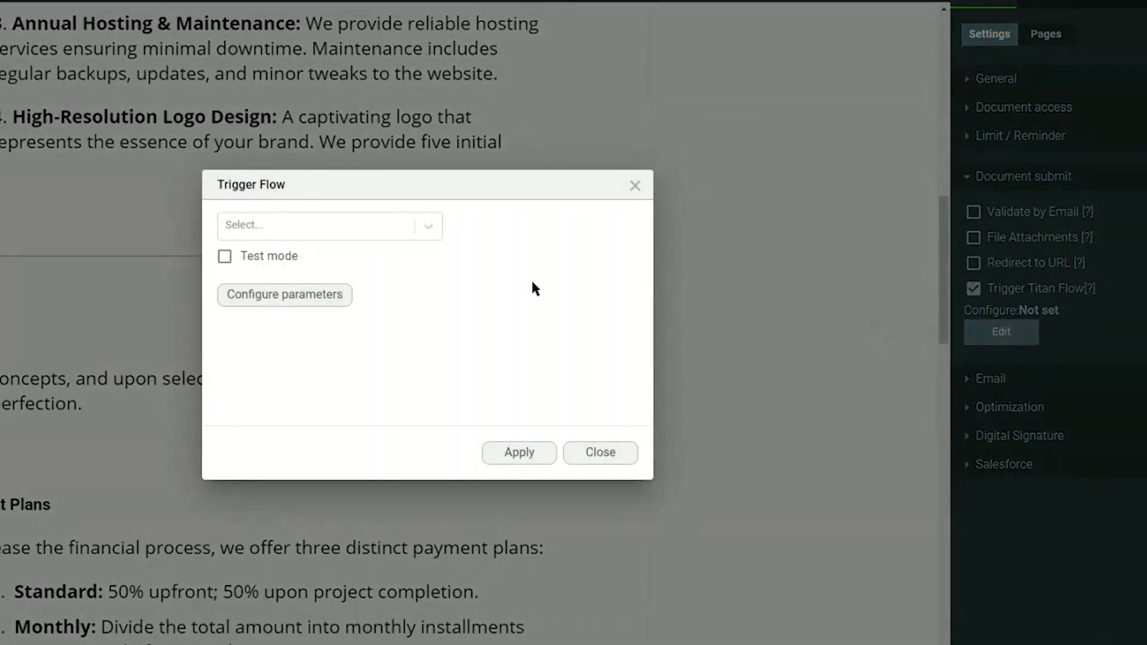
click(353, 231)
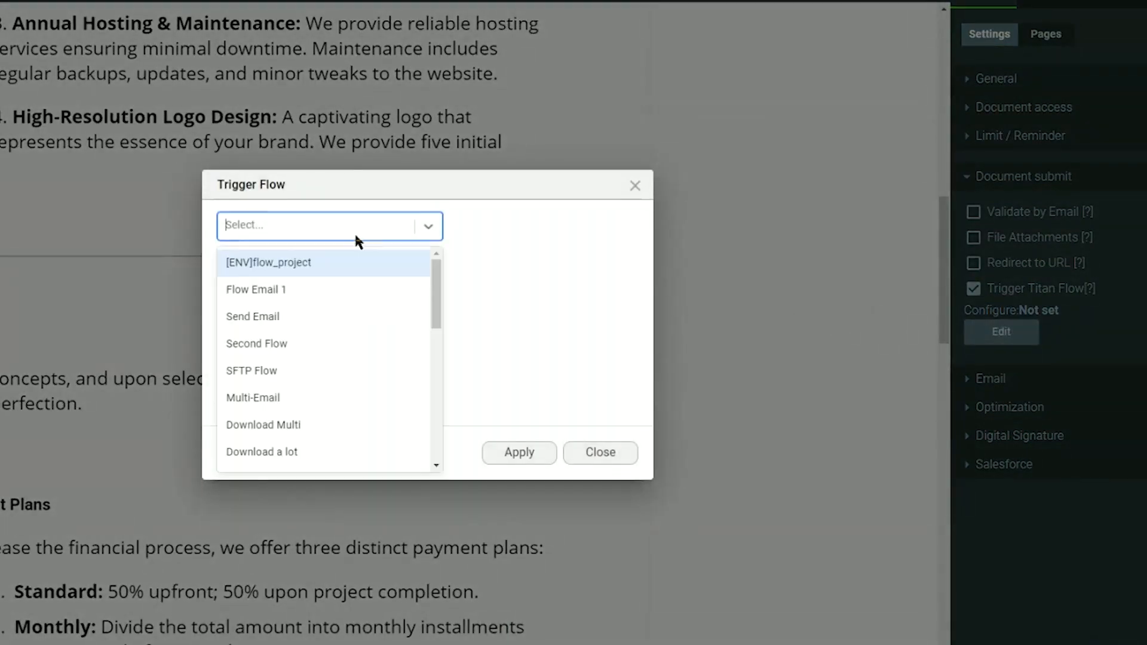
click(278, 266)
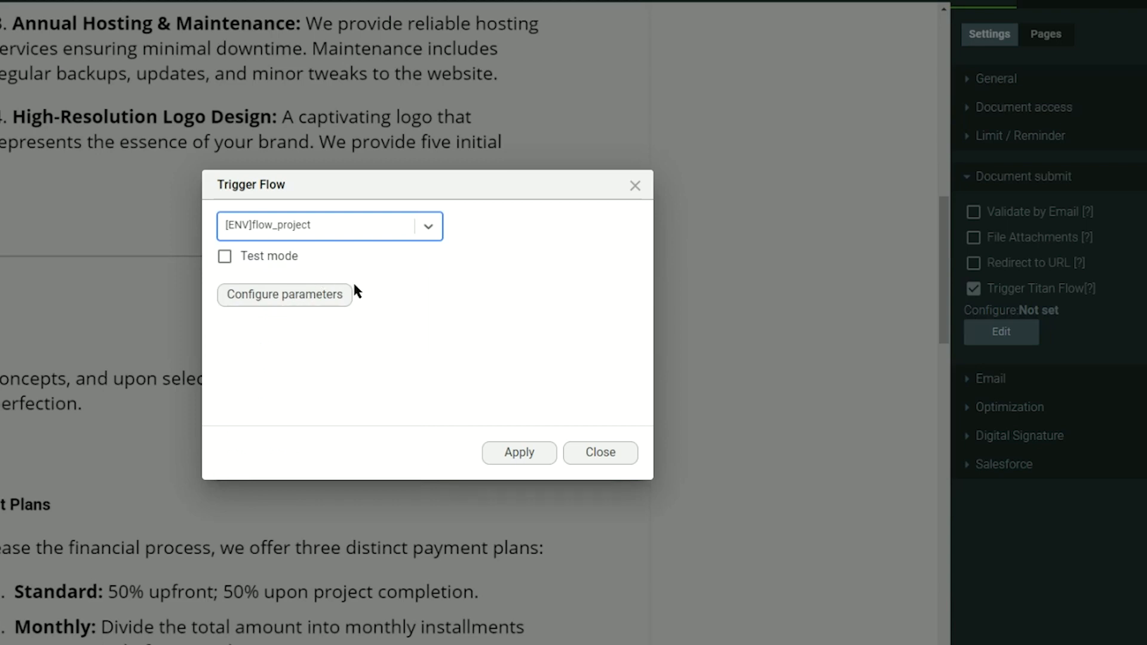
Map the flow's email parameter to TextField, apply the trigger settings and save the document.
click(293, 302)
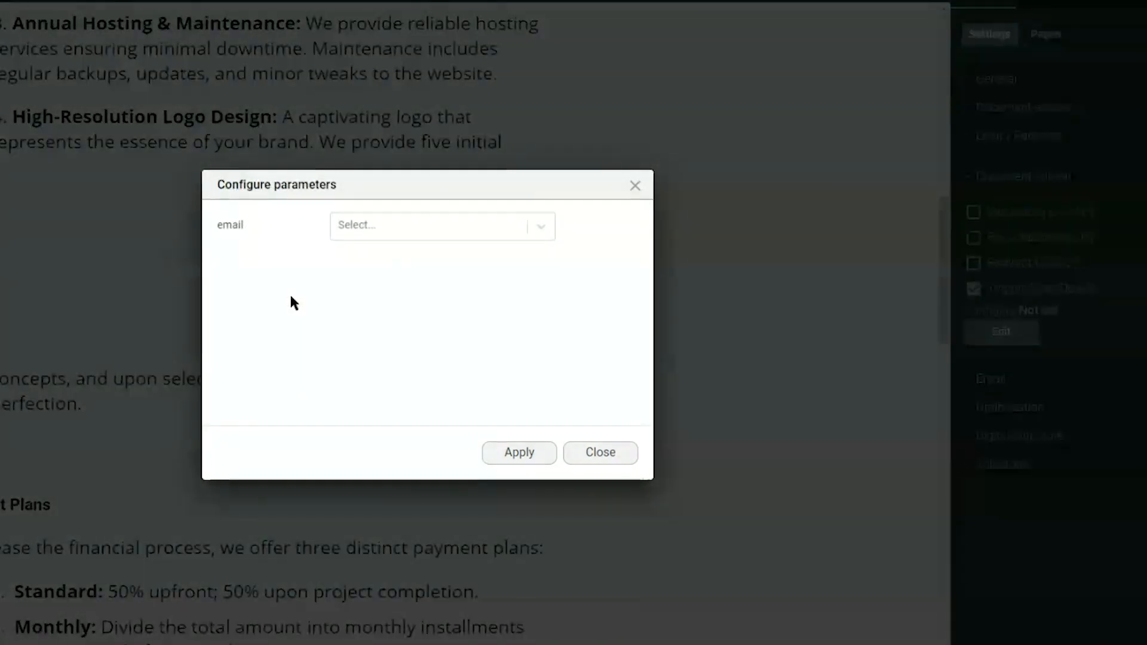
drag(230, 226, 218, 228)
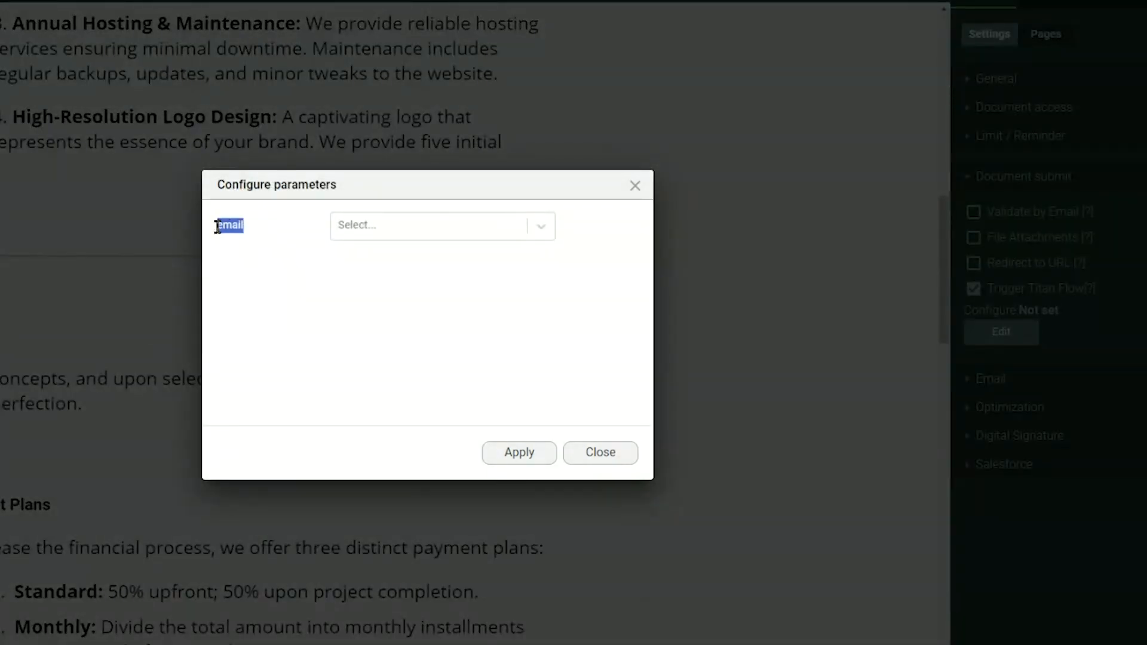
click(217, 228)
click(332, 226)
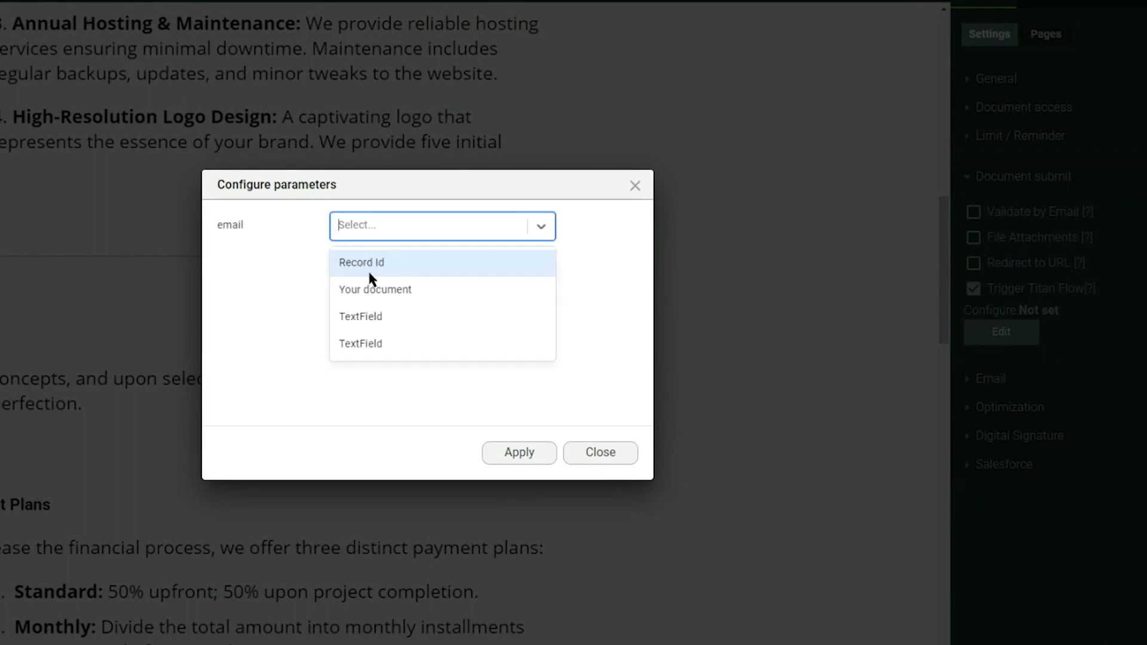
click(373, 343)
click(511, 454)
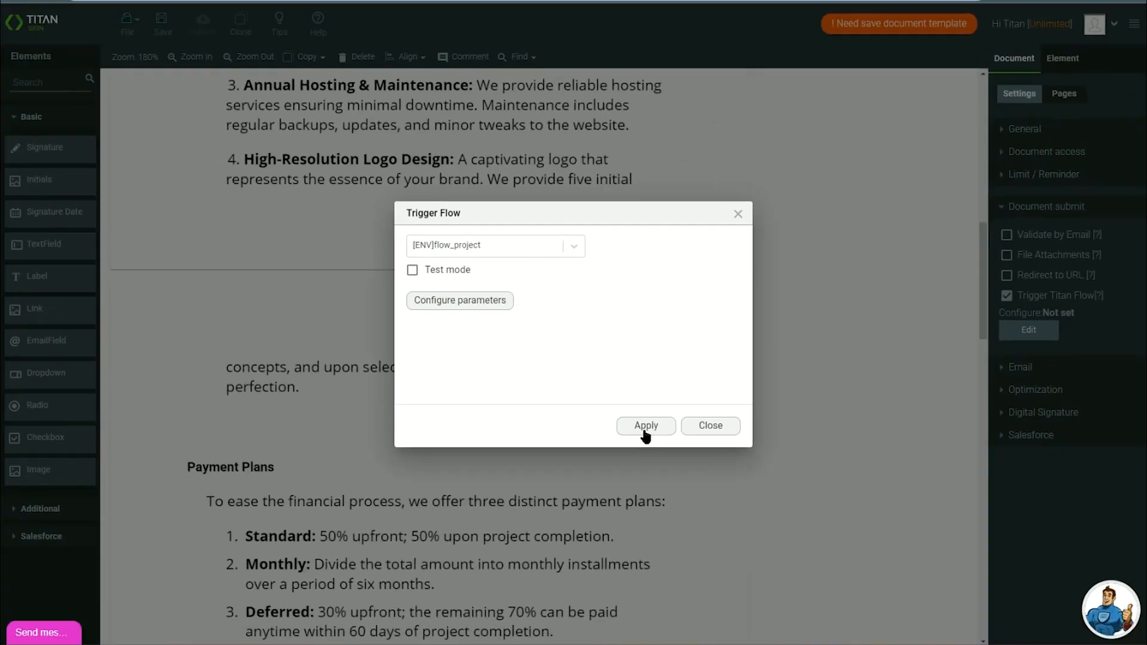
click(515, 454)
click(163, 25)
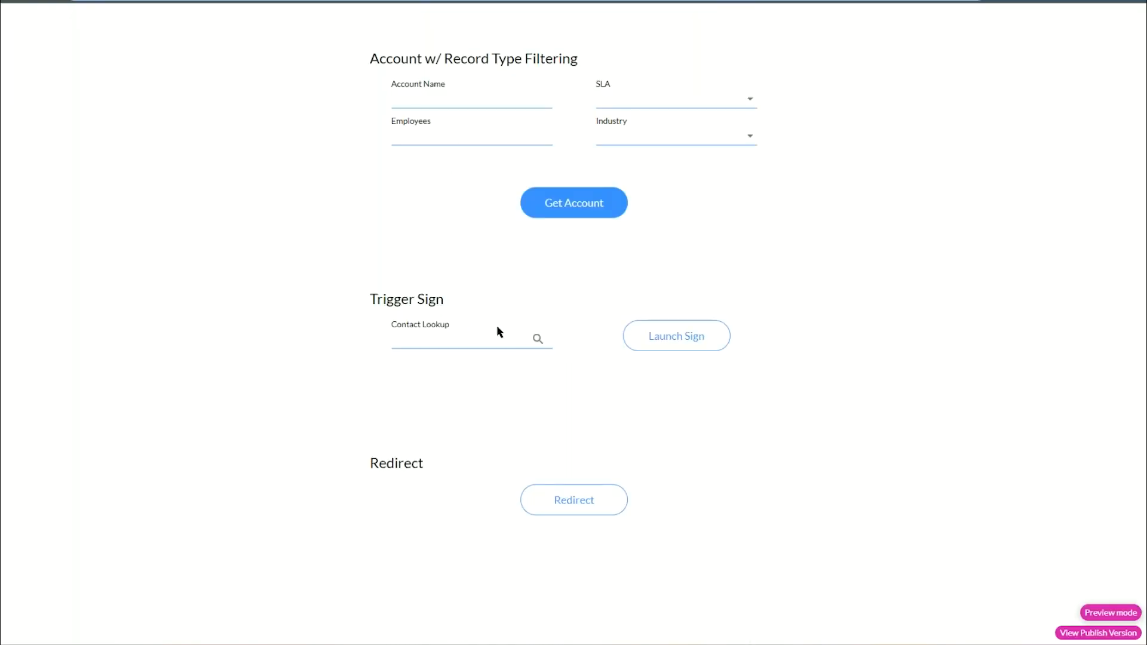
Choose the Other Value contact in Contact Lookup and launch the signing document.
click(538, 339)
double_click(418, 340)
click(676, 349)
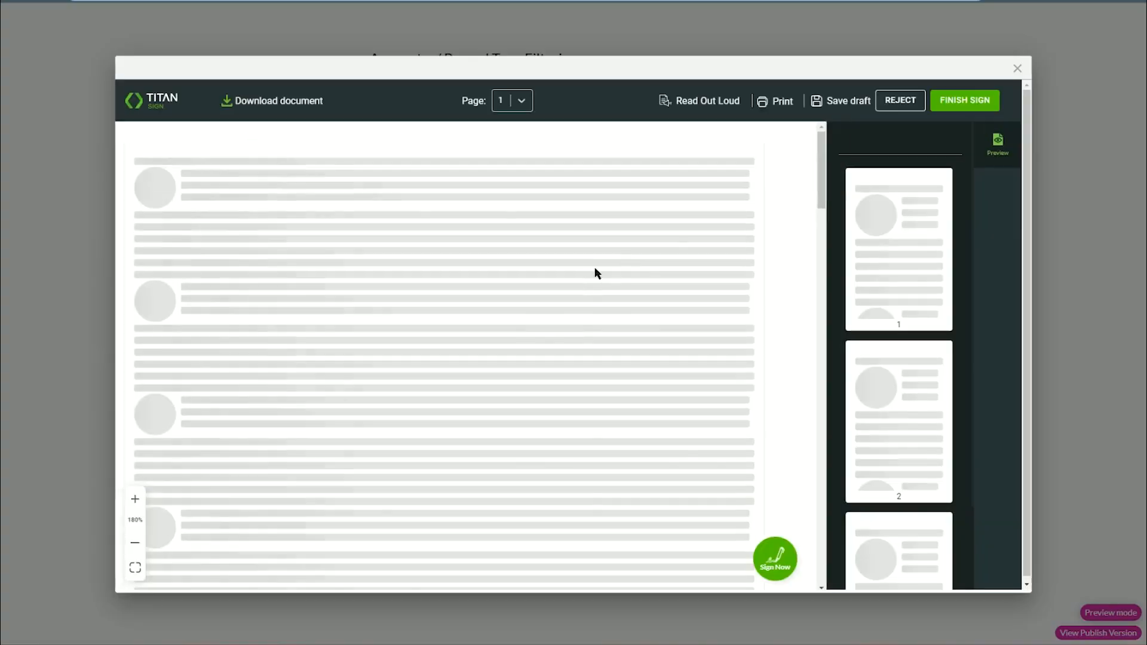
Enter the signer's email address, draw a signature, apply it and finish signing.
scroll(540, 267, down, 20)
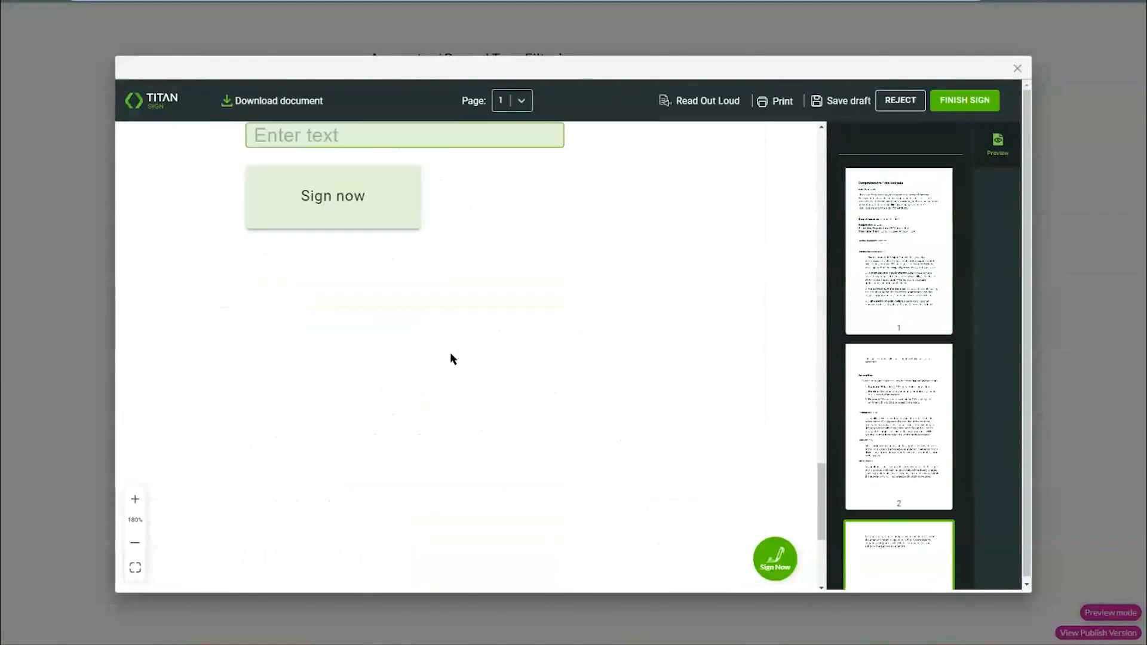
scroll(452, 358, up, 3)
click(361, 284)
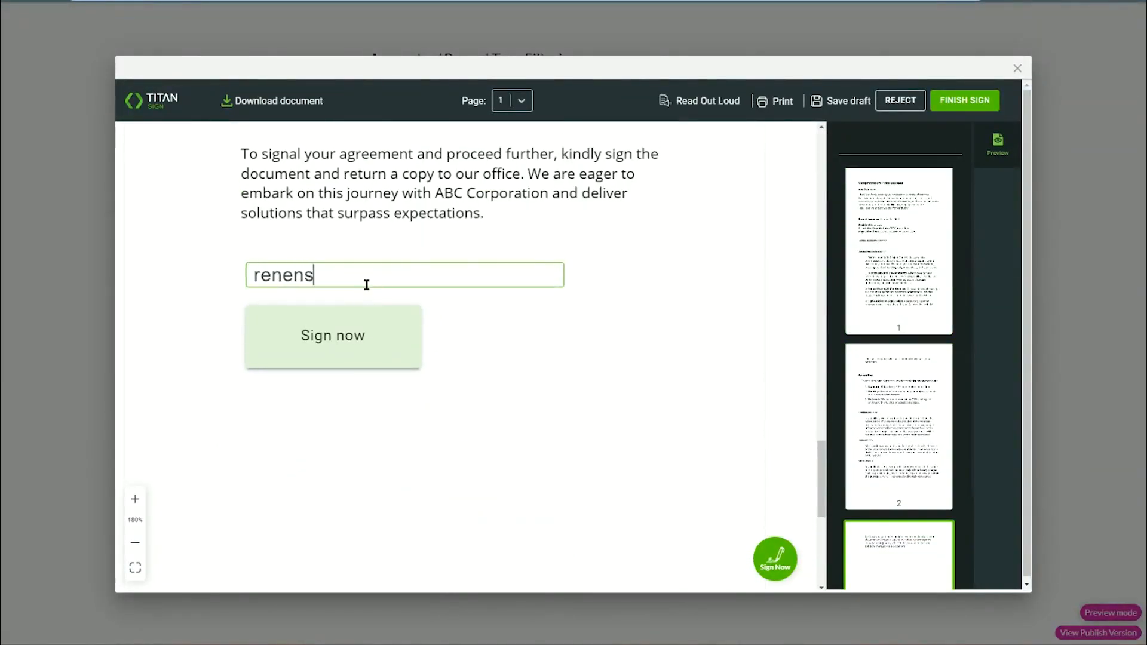
click(333, 335)
drag(440, 352, 601, 360)
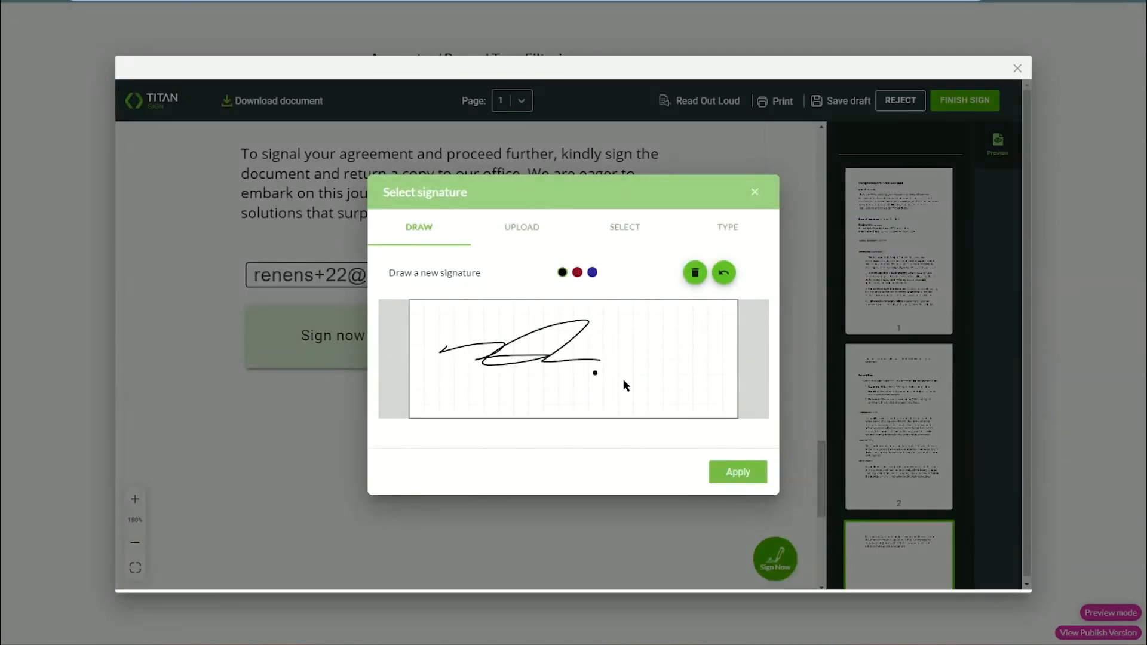
click(727, 473)
click(759, 559)
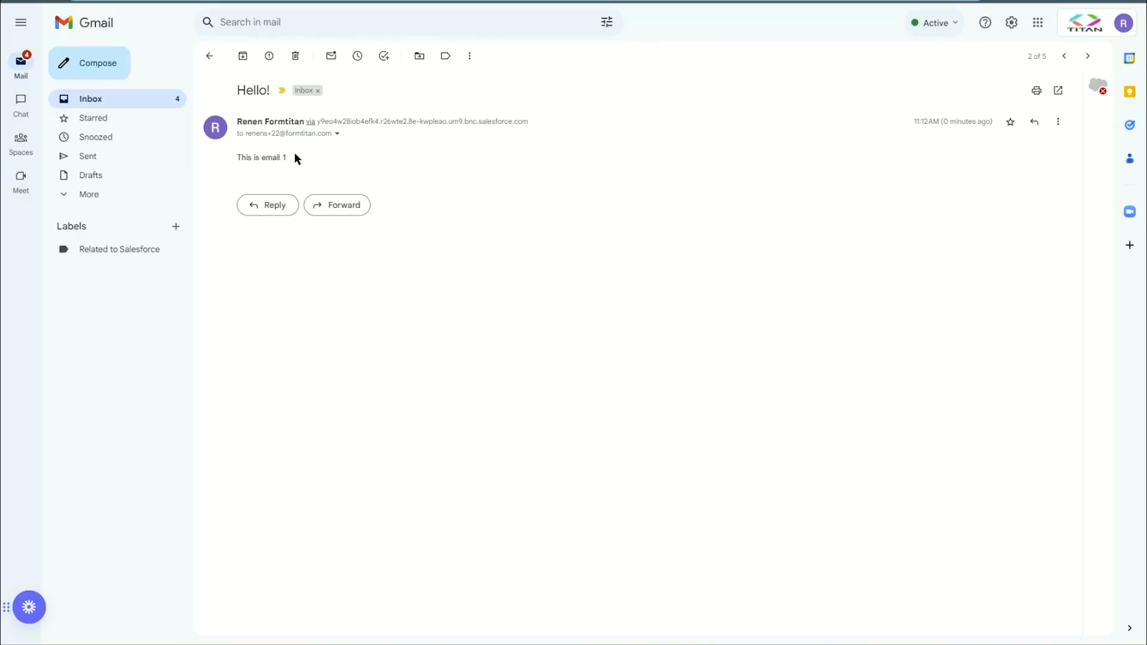
Select 'This is email 1' in the Hello! email, then return to Titan's Environment Variables.
drag(294, 157, 237, 157)
click(244, 106)
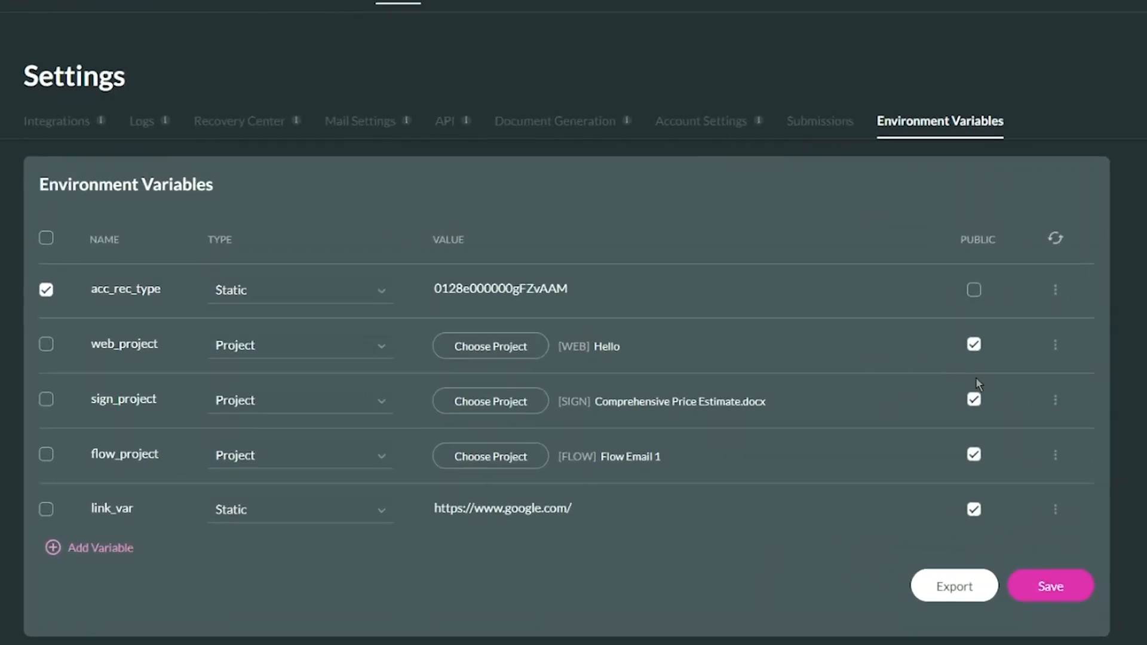
Export acc_rec_type from its actions menu to the selected related account, then close the dialog.
click(1056, 292)
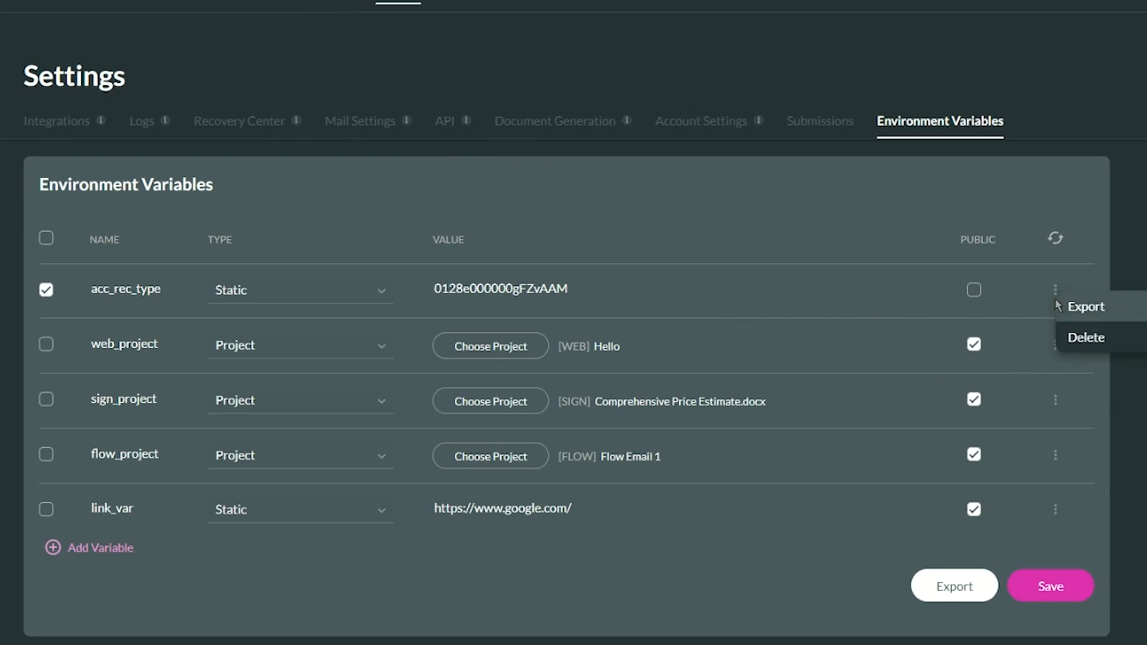
click(1086, 307)
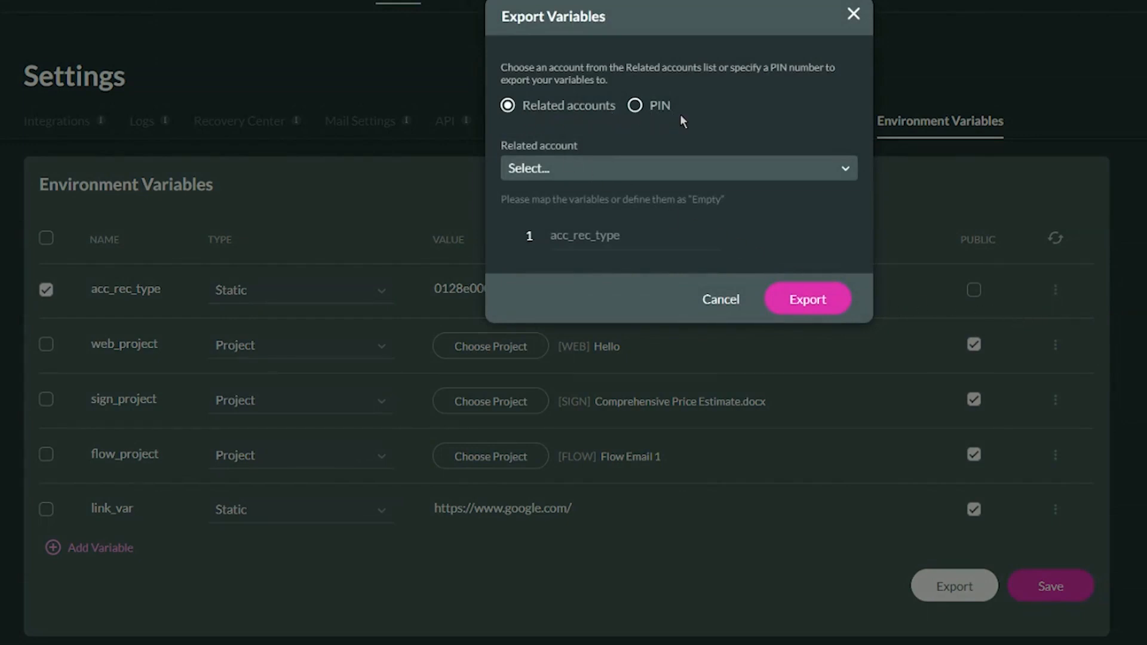
click(562, 179)
scroll(604, 289, down, 1)
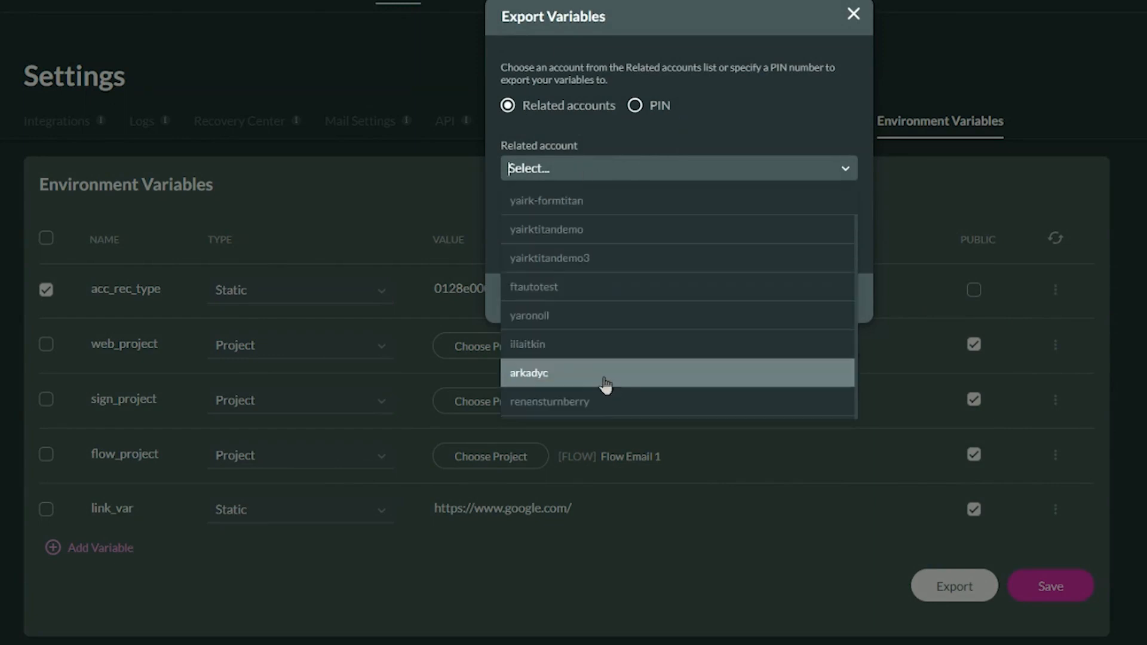
click(593, 401)
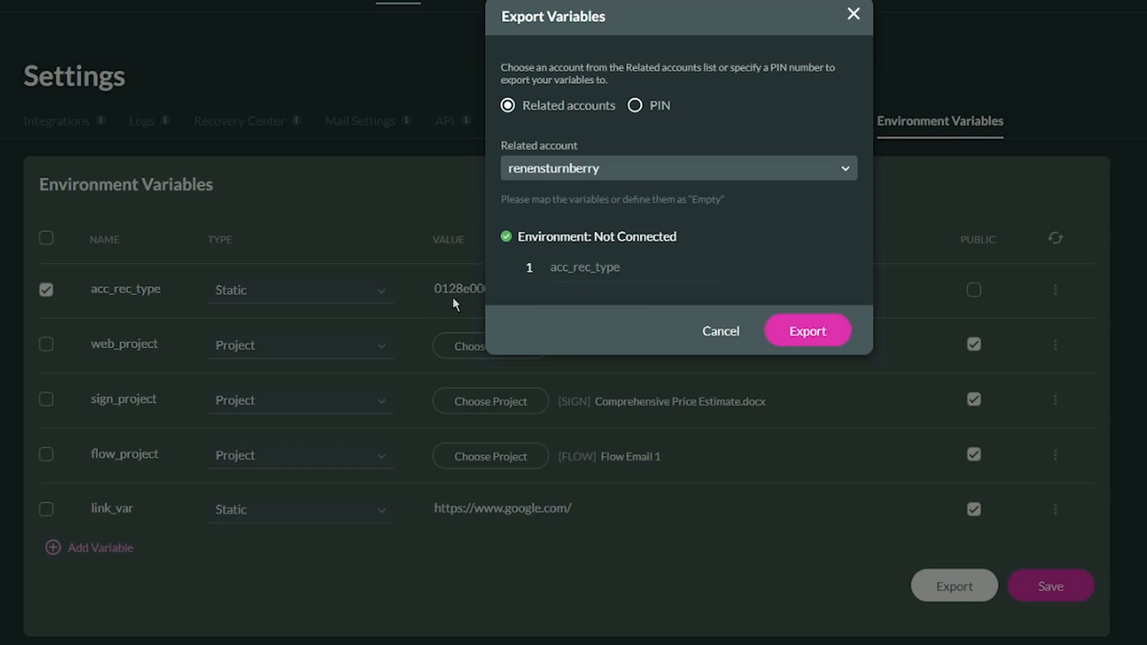
click(807, 339)
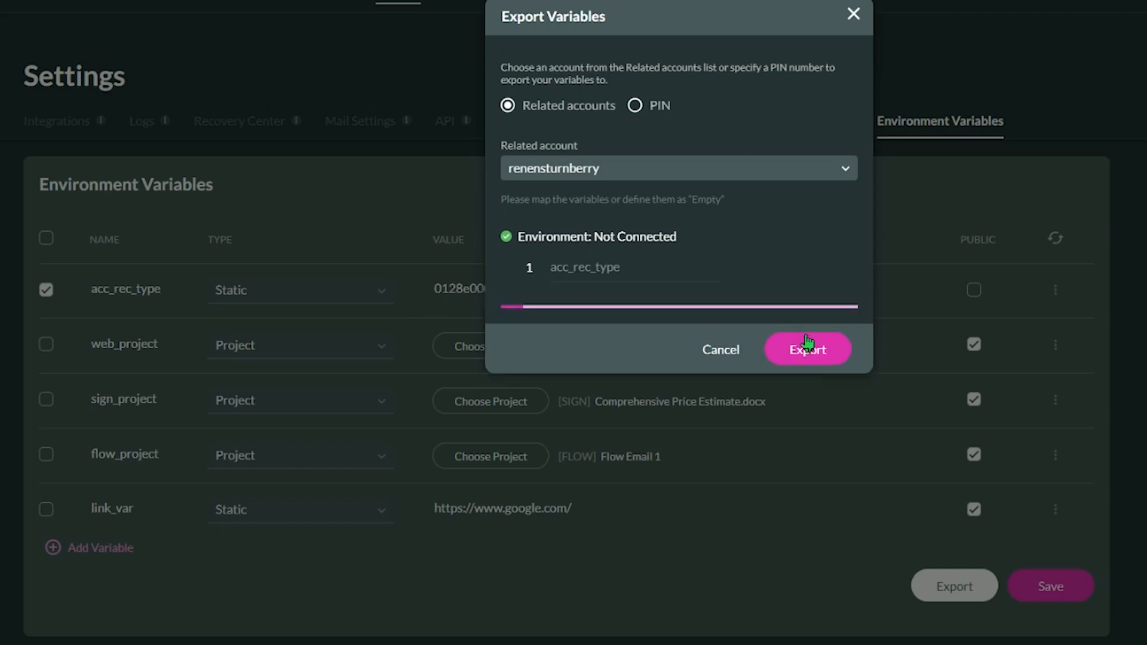
click(815, 282)
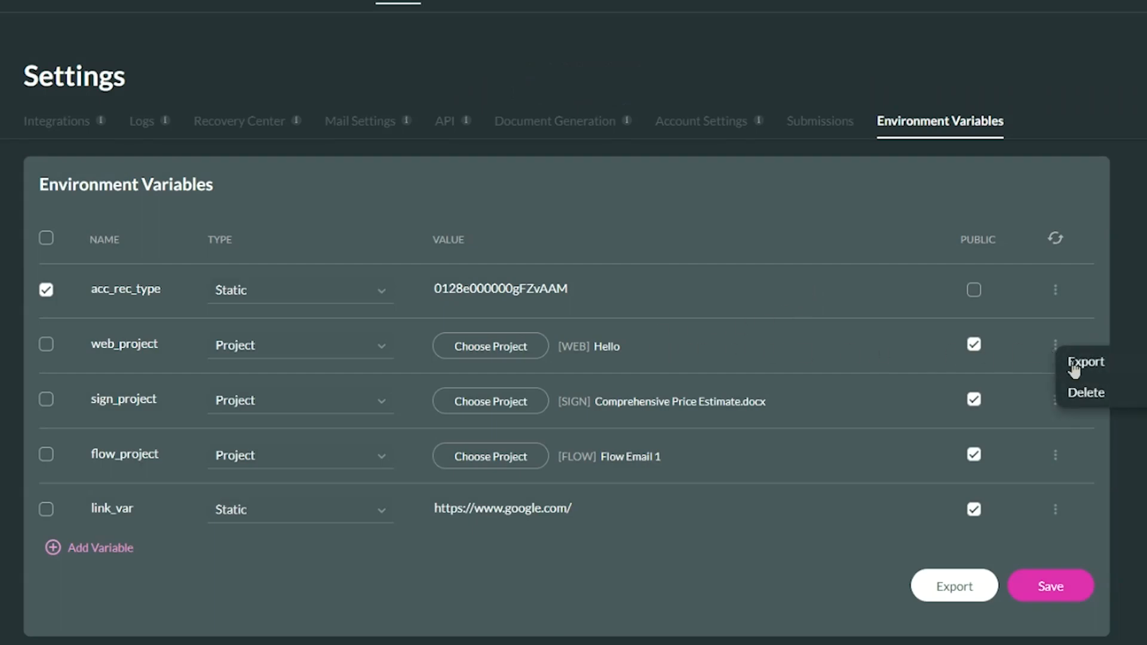
Export web_project to the chosen related account, mapped to that account's Testing project.
click(1074, 365)
click(594, 174)
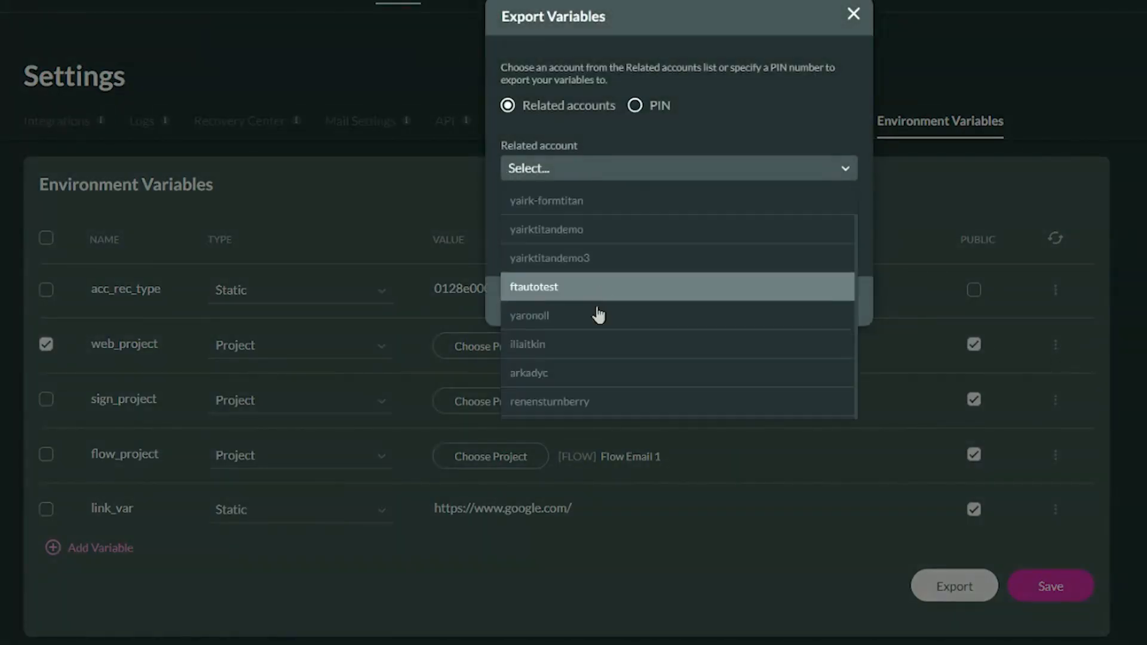
click(591, 393)
click(524, 269)
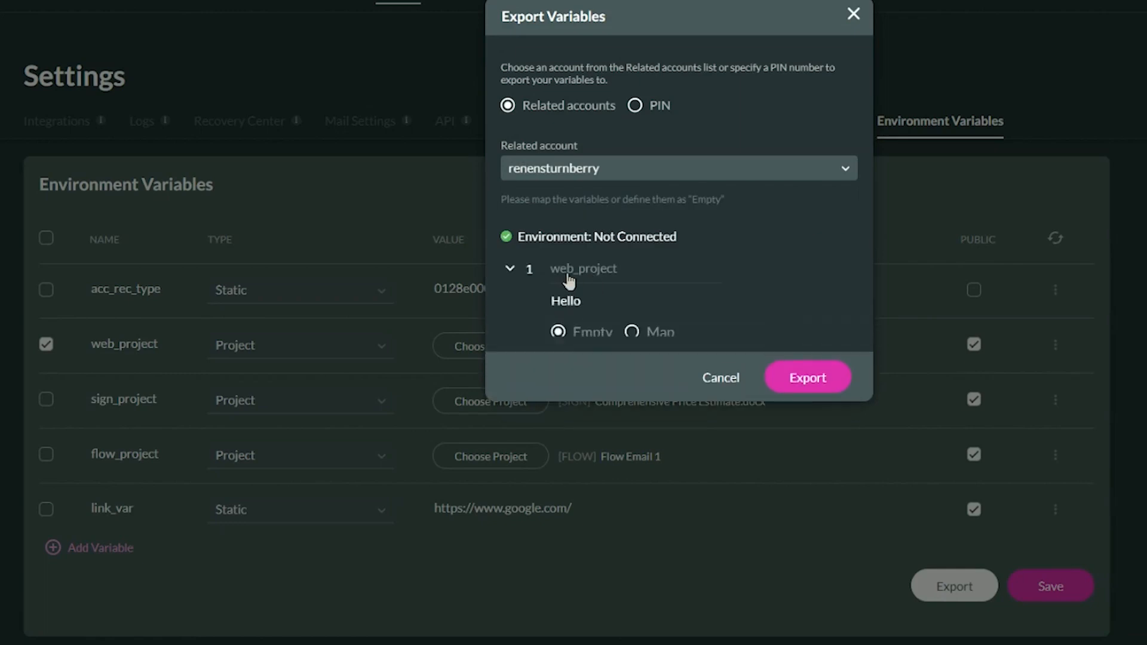
double_click(570, 277)
click(633, 333)
click(643, 351)
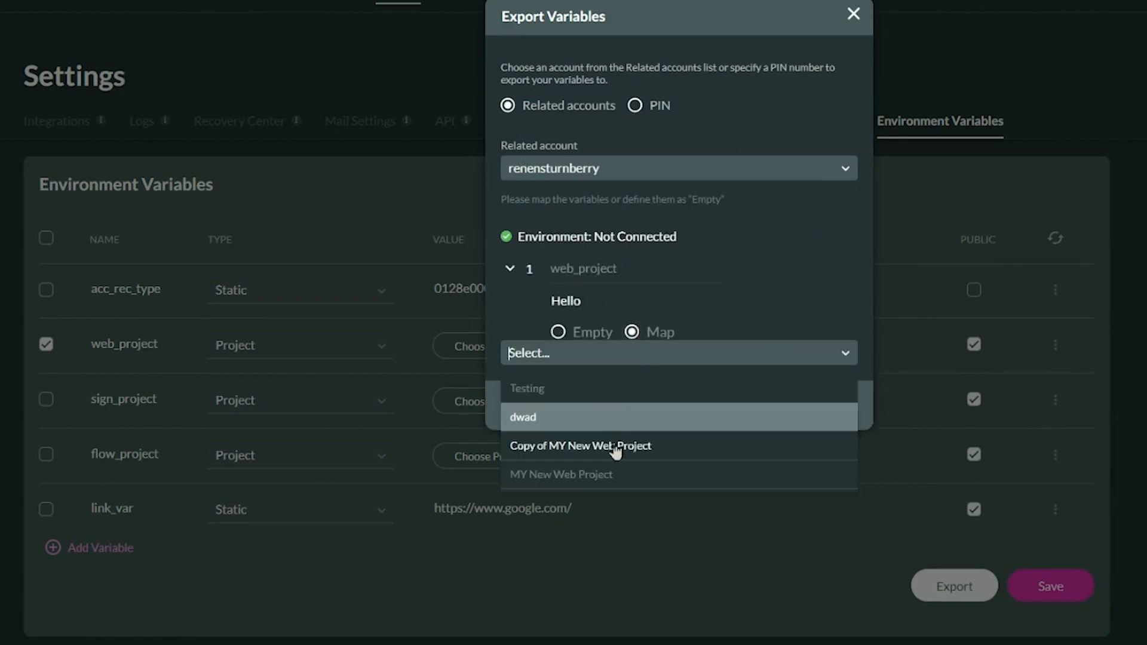
click(581, 391)
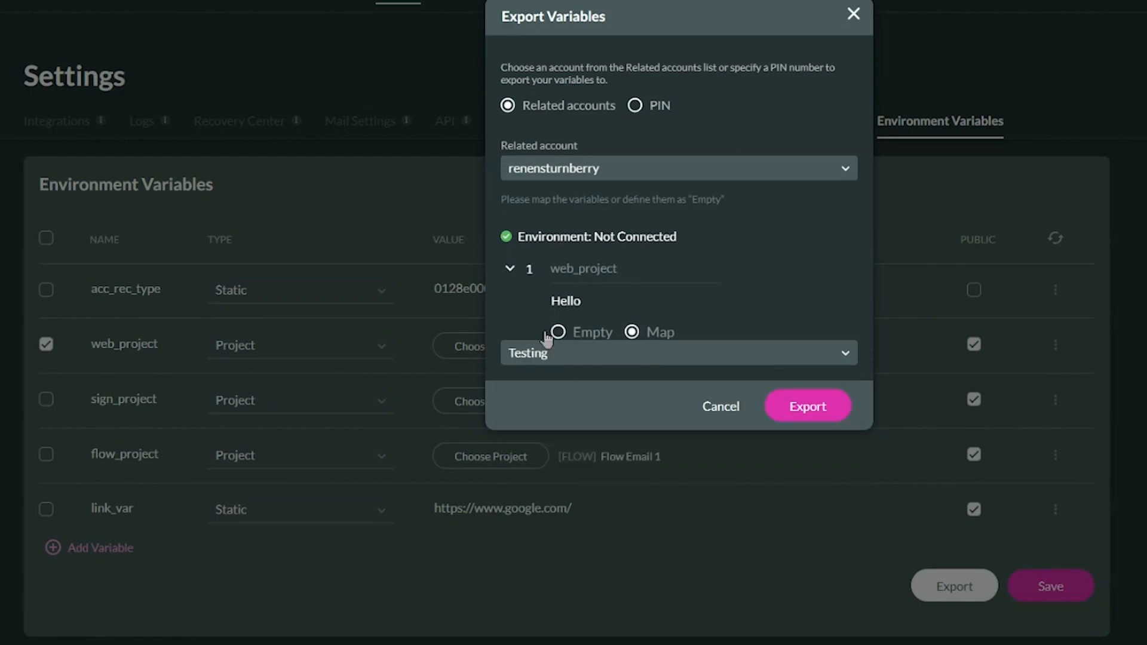
click(803, 408)
click(799, 279)
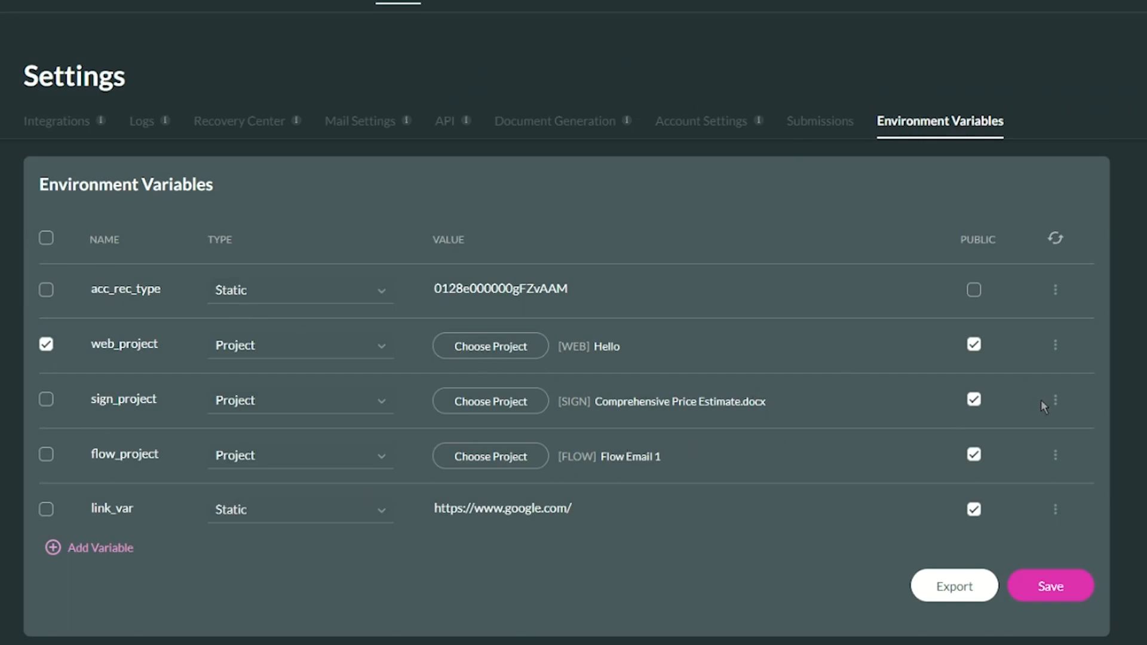
Start exporting sign_project by PIN, pasting in the target account's PIN.
click(1057, 406)
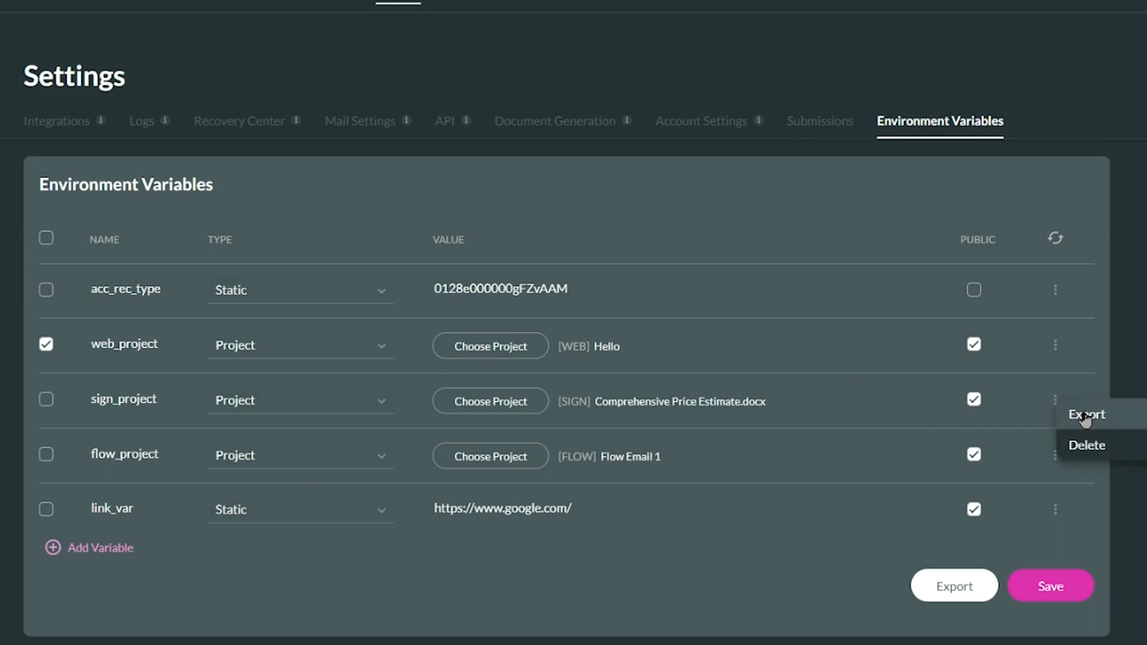
click(1088, 413)
click(655, 117)
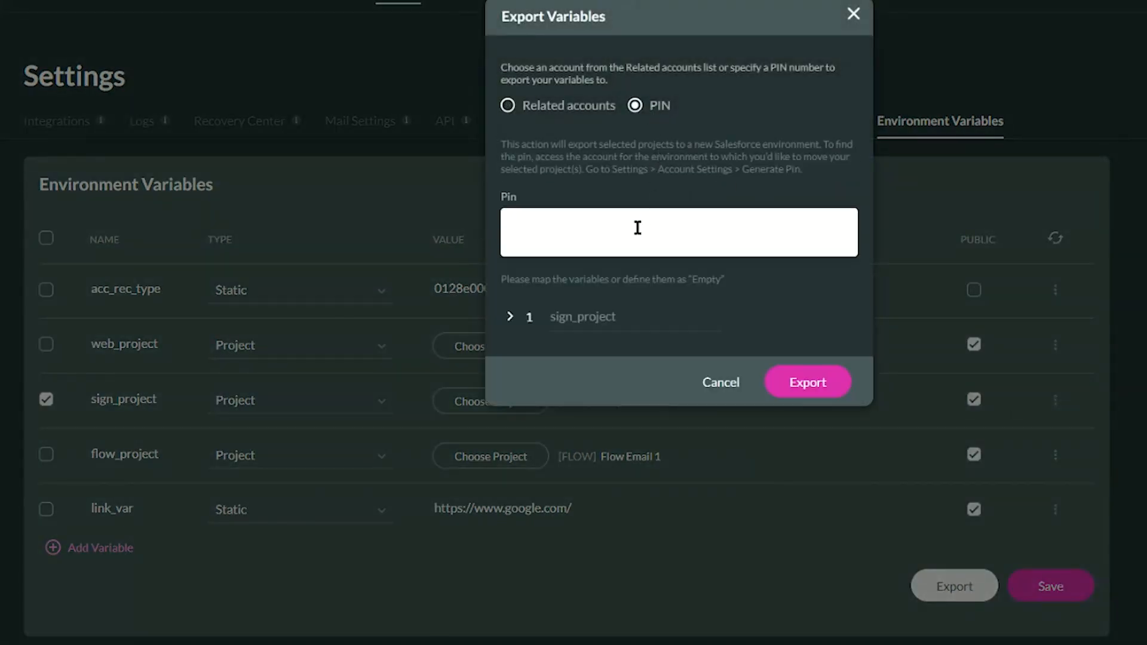
click(626, 230)
key(ctrl+v)
Leave sign_project's project mapping as Empty and complete the export.
click(512, 316)
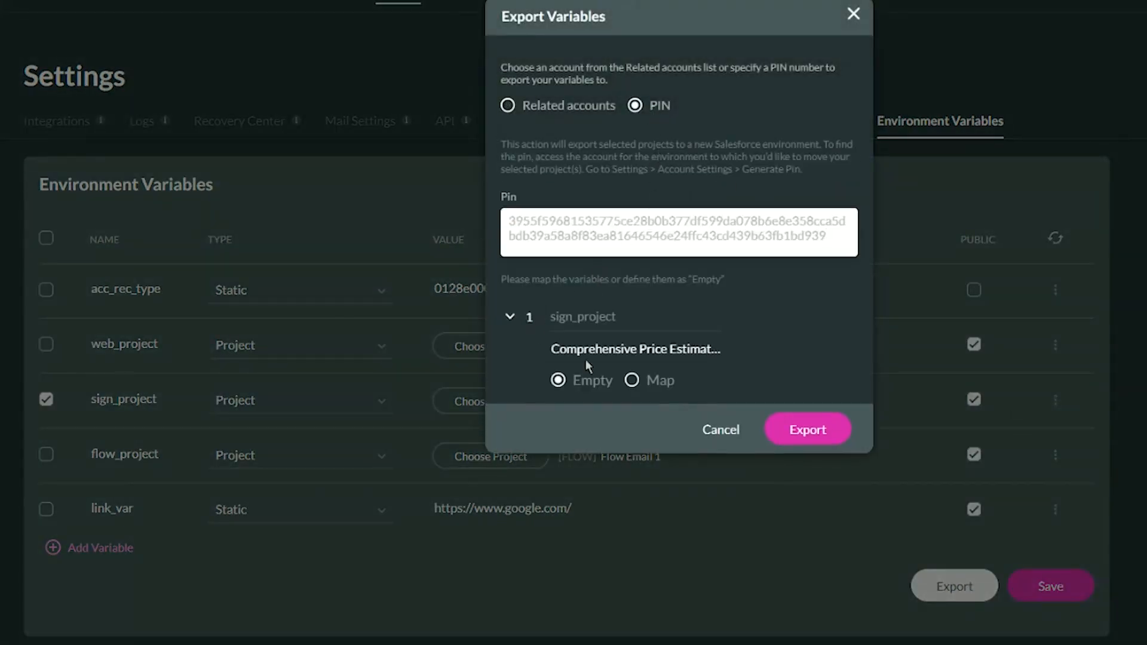
click(632, 380)
click(616, 401)
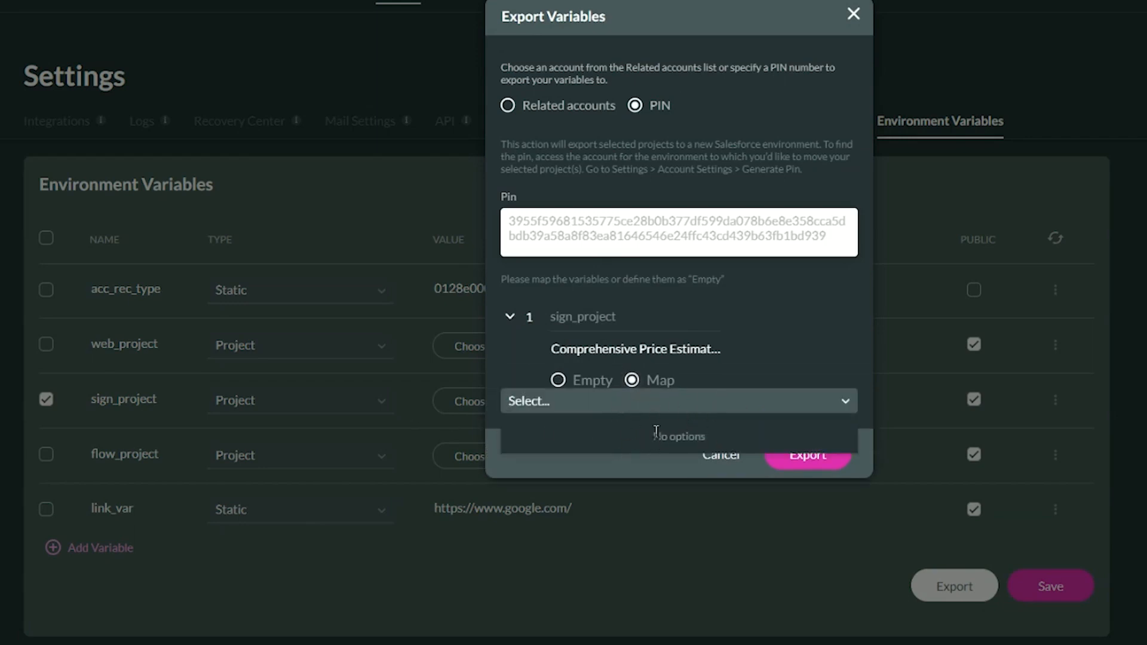
click(714, 383)
click(558, 380)
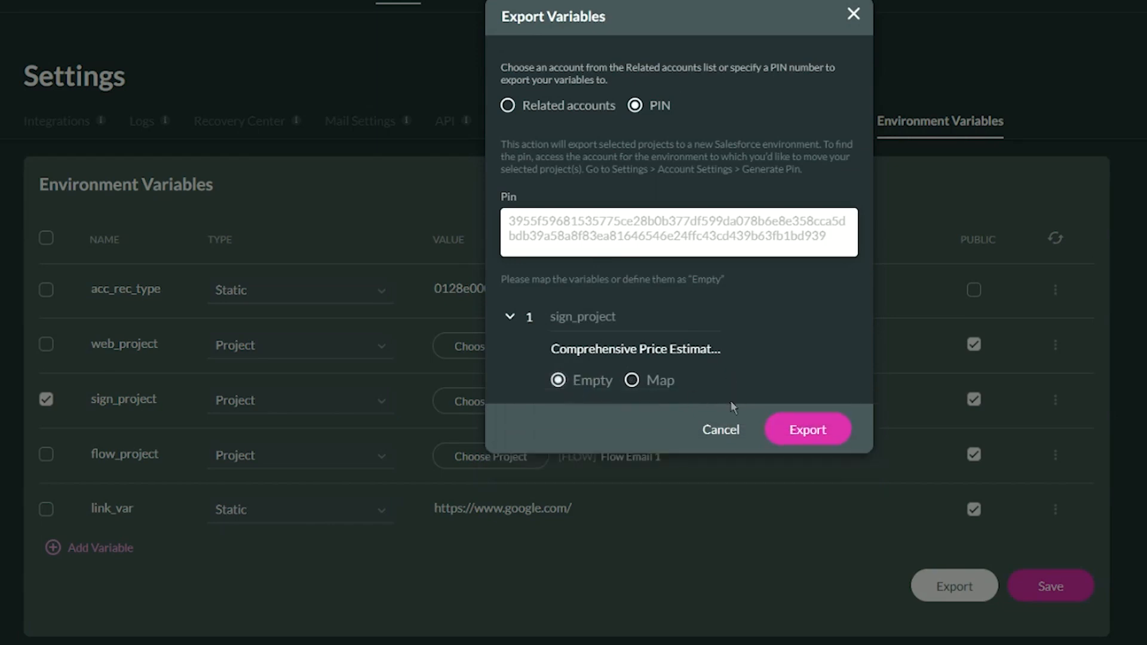
click(811, 430)
click(808, 274)
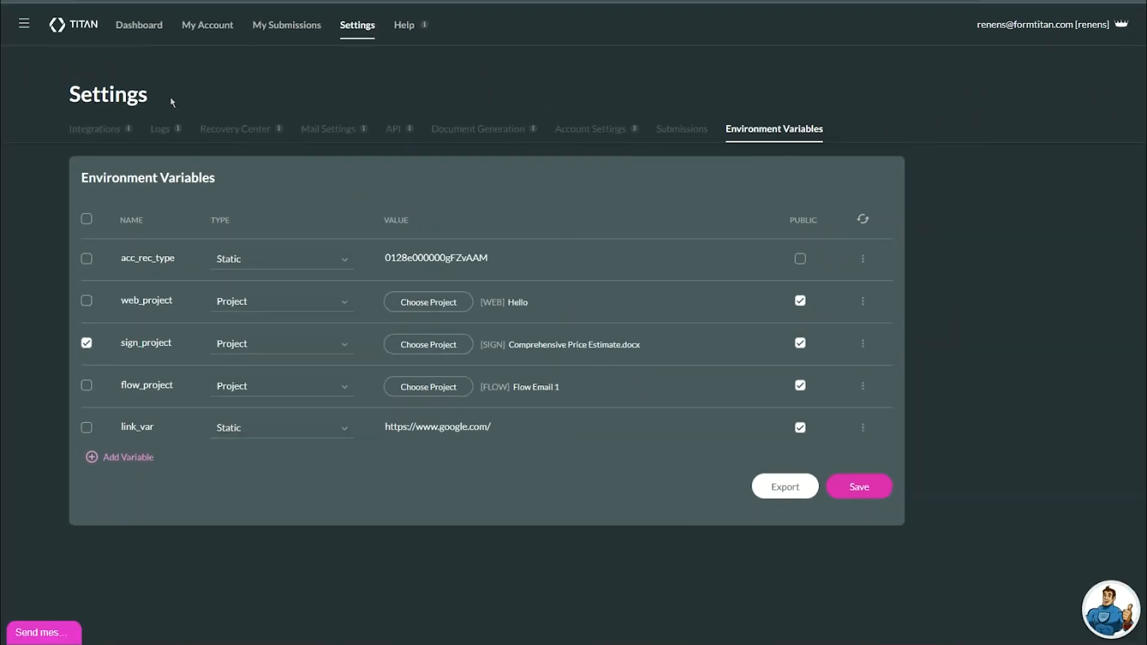
Switch user and sign in to the other Titan account.
click(25, 27)
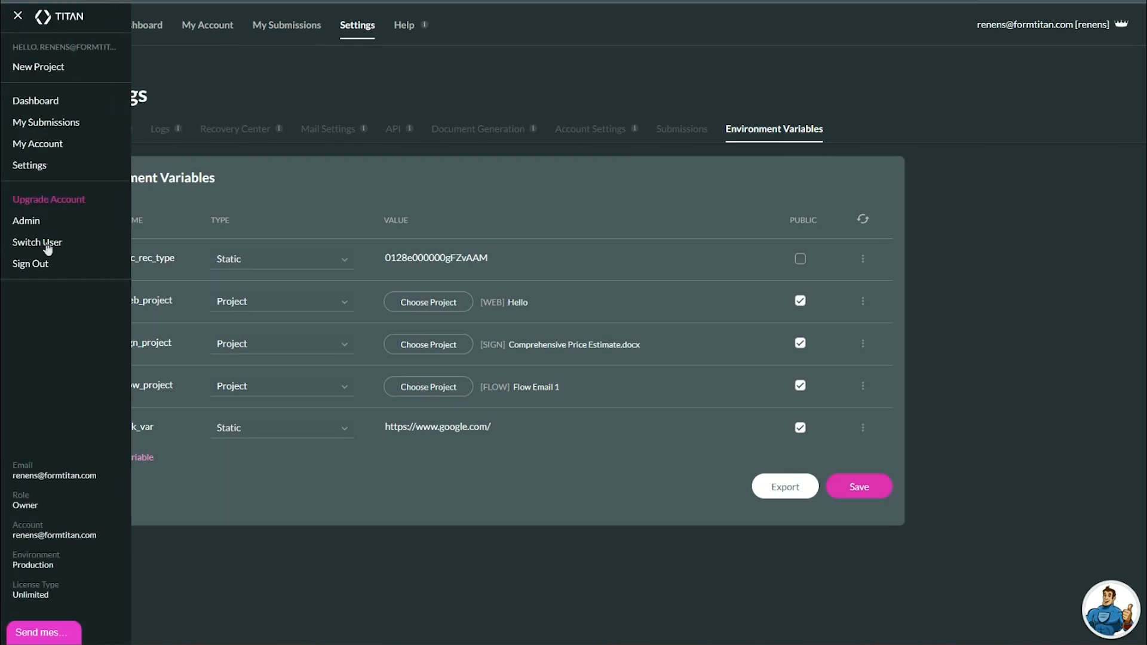
click(48, 245)
scroll(508, 353, down, 3)
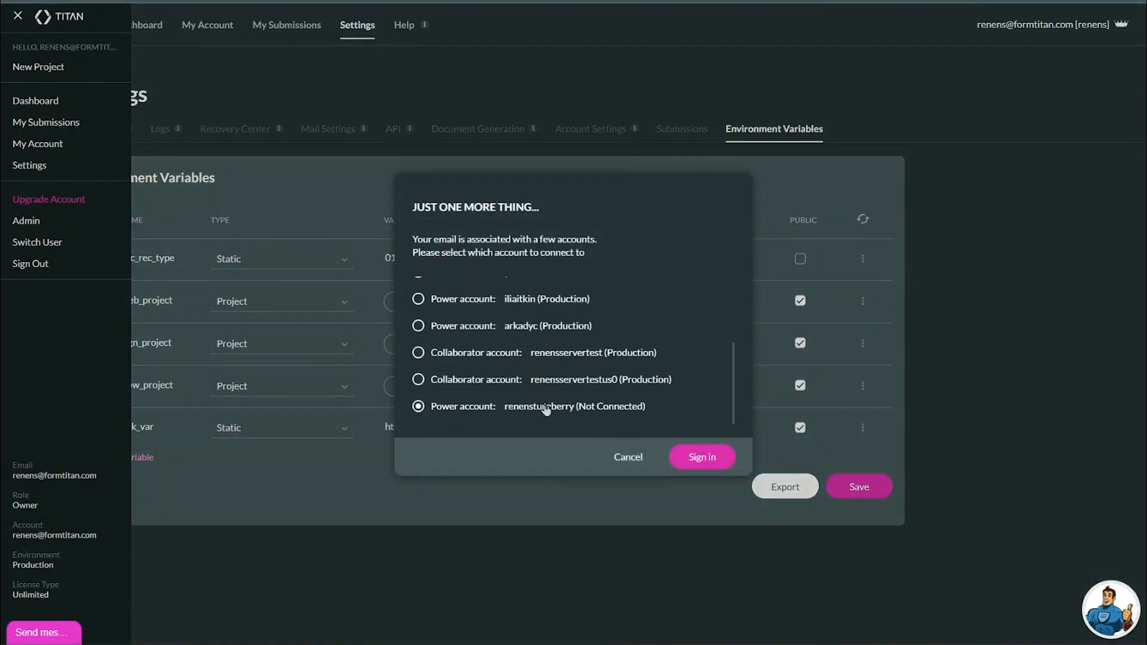
click(710, 454)
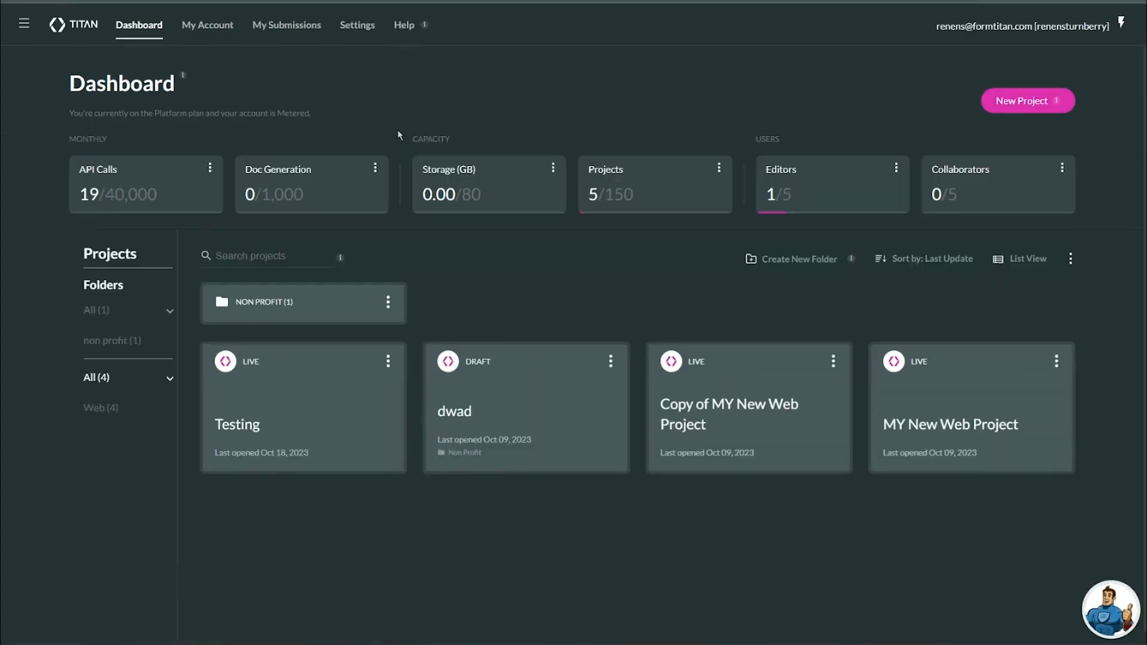
Check the account's Environment Variables for acc_rec_type, web_project set to Testing, and sign_project.
click(357, 25)
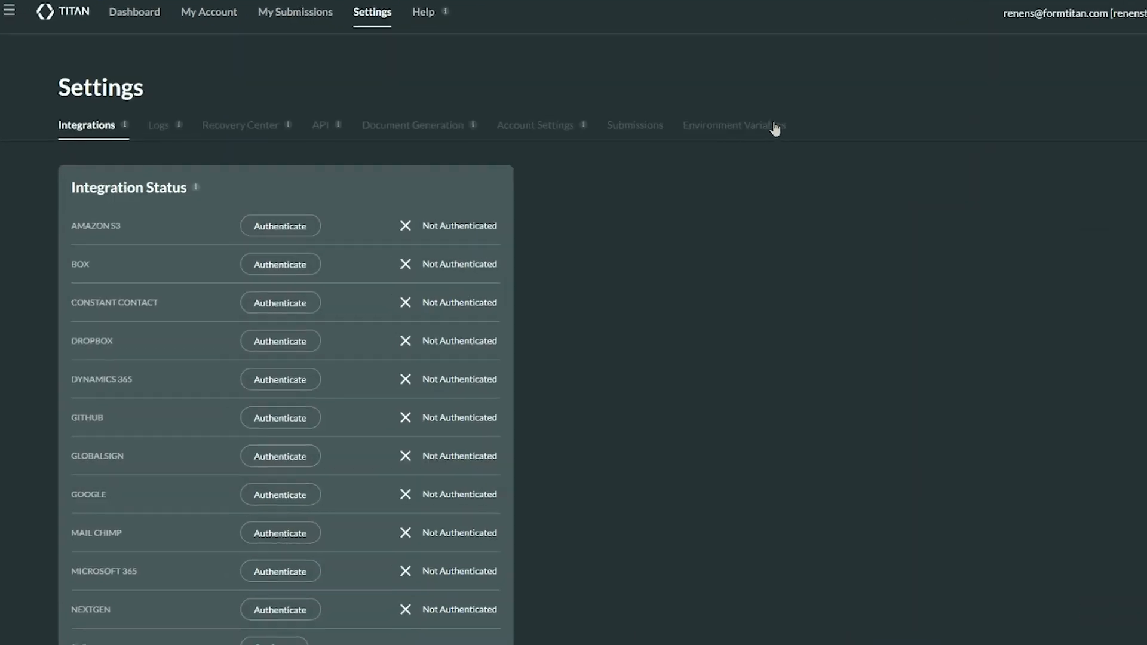
click(705, 107)
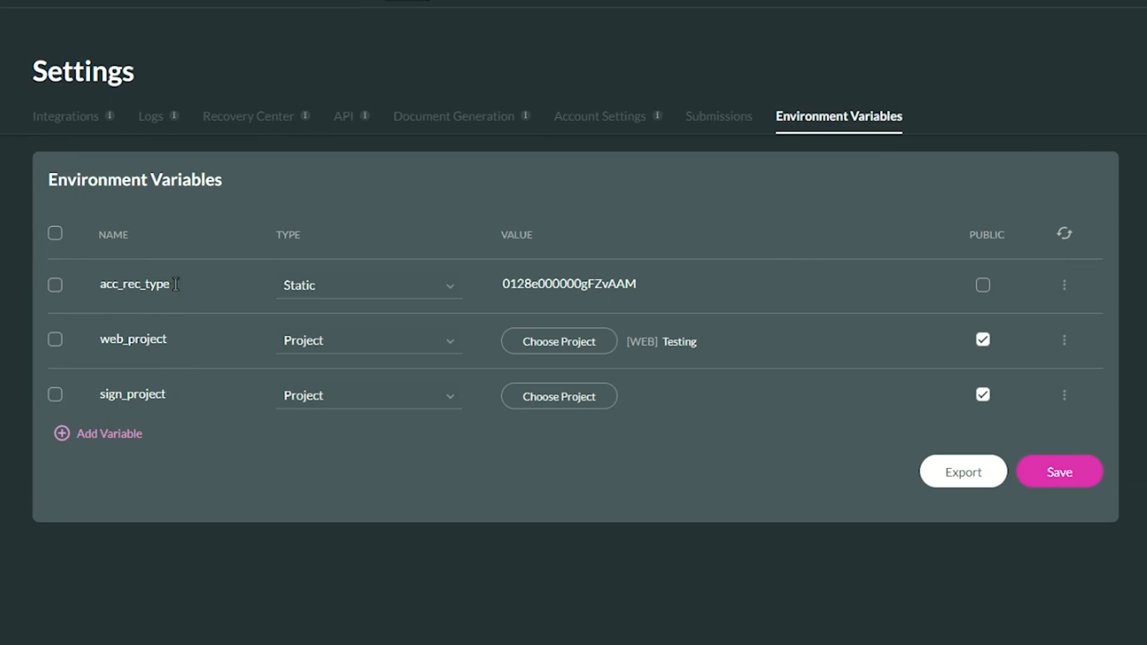
drag(175, 284, 103, 284)
click(592, 280)
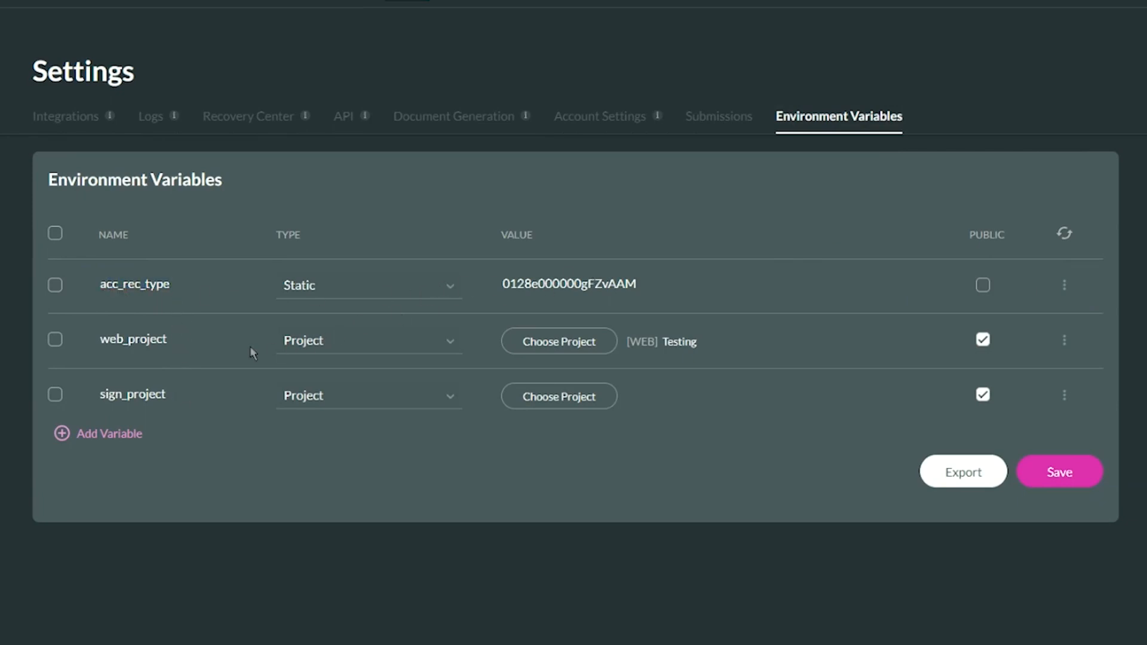